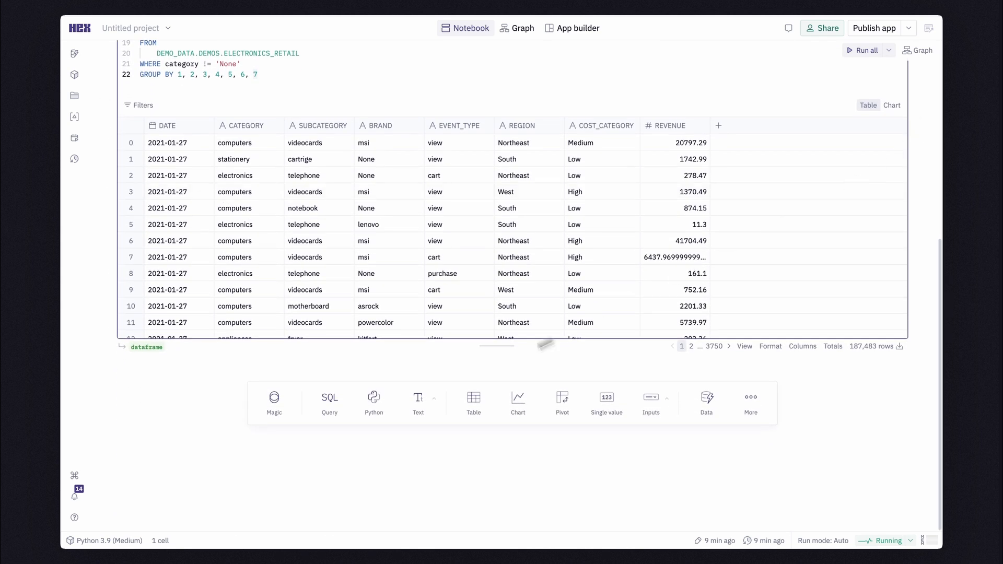
Add a Python cell that seeds NumPy with 222 and computes PROFIT as REVENUE times a random uniform factor between 0.05 and 0.50.
left_click(391, 408)
type("import numpy as np  # Set a random seed for reproducibility np.random.seed(222)  dataframe[\"PROFIT\"] = dataframe[\"REVENUE\"] * np.random.uniform(     0.05, 0.50, size=len(dataframe) )")
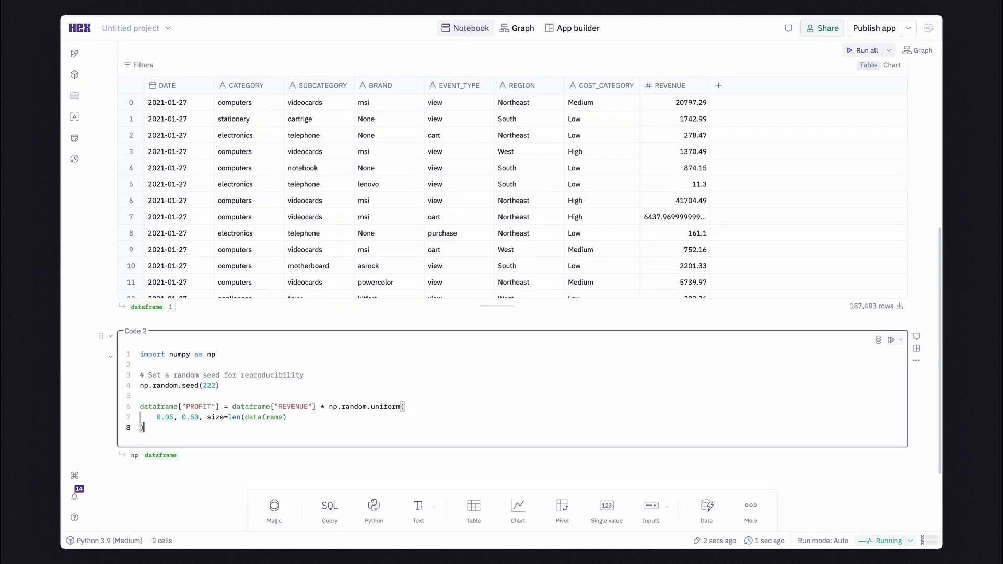
Add an Explore cell on dataframe that plots DATE on the X-axis and the sum of REVENUE on the Y-axis.
scroll(392, 408, "down", 2)
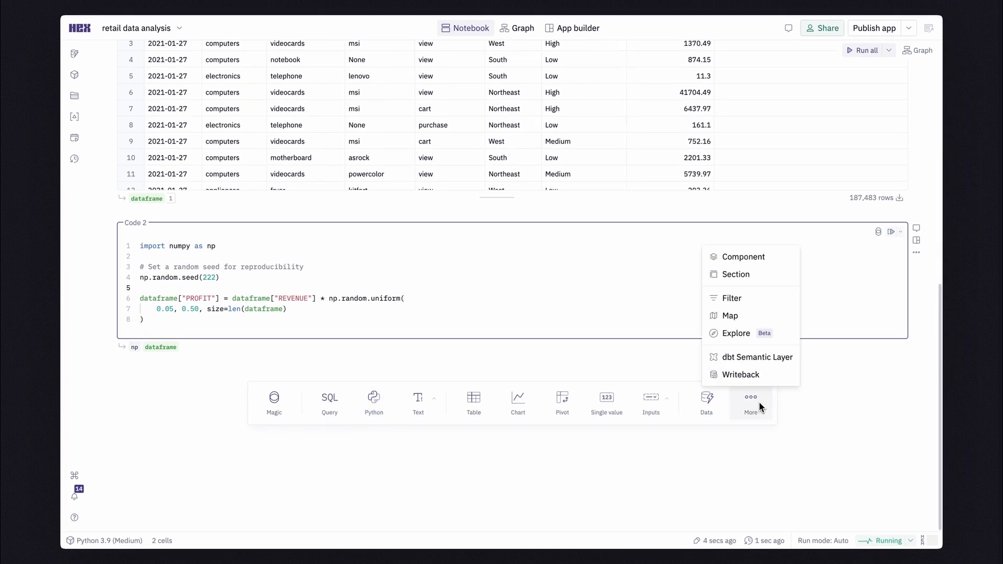
left_click(737, 334)
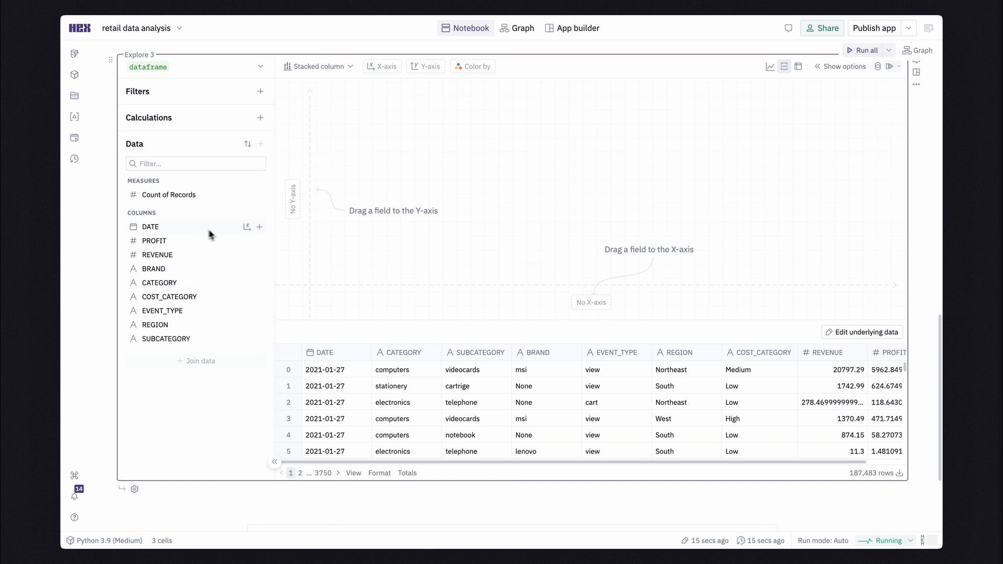
left_click(245, 230)
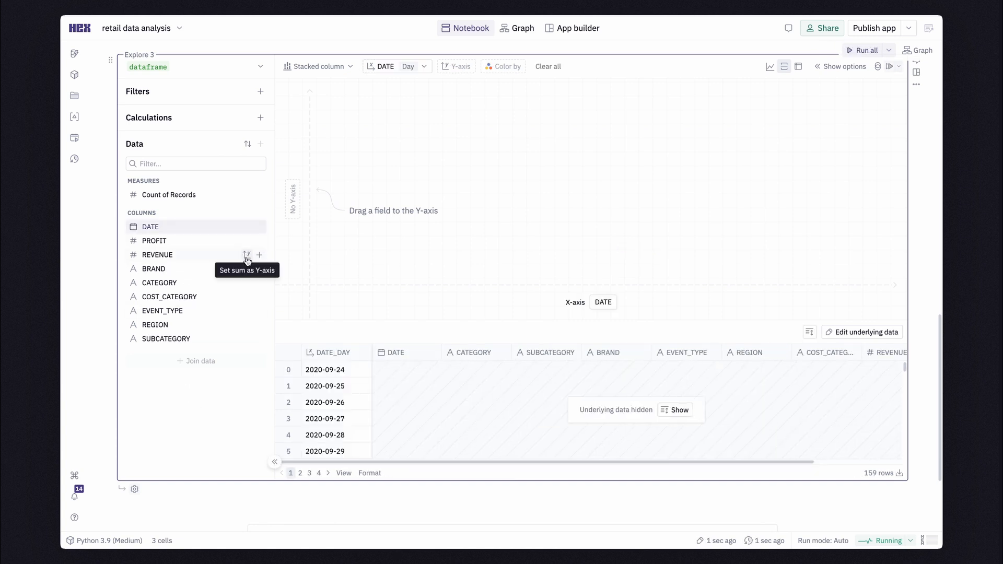
left_click(246, 255)
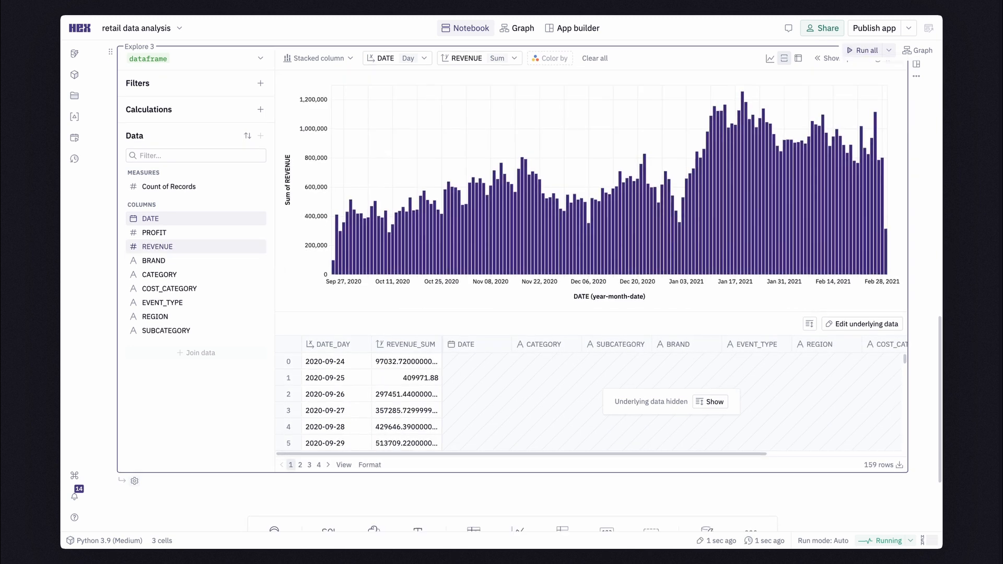
scroll(512, 287, "down", 3)
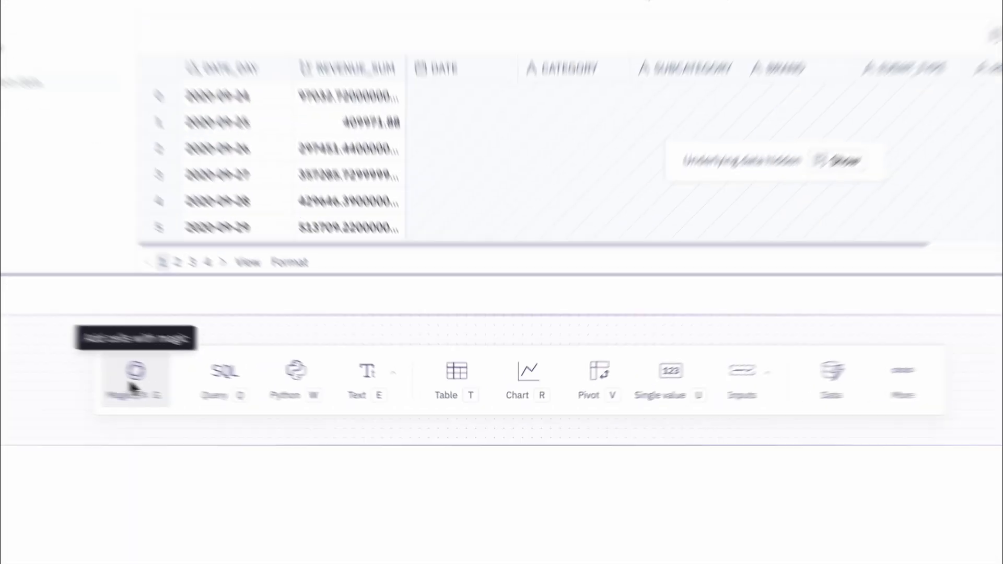
left_click(274, 401)
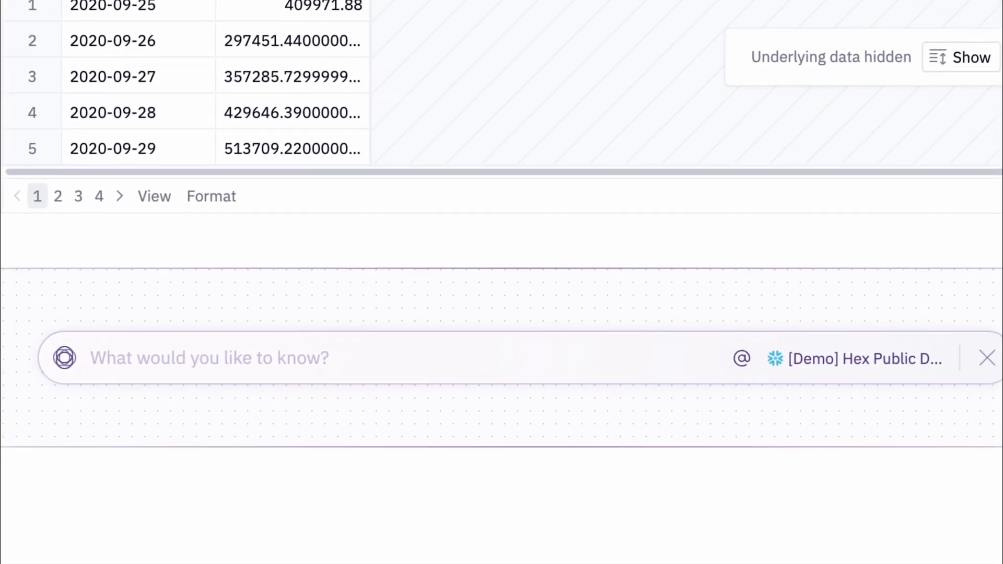
type("group ")
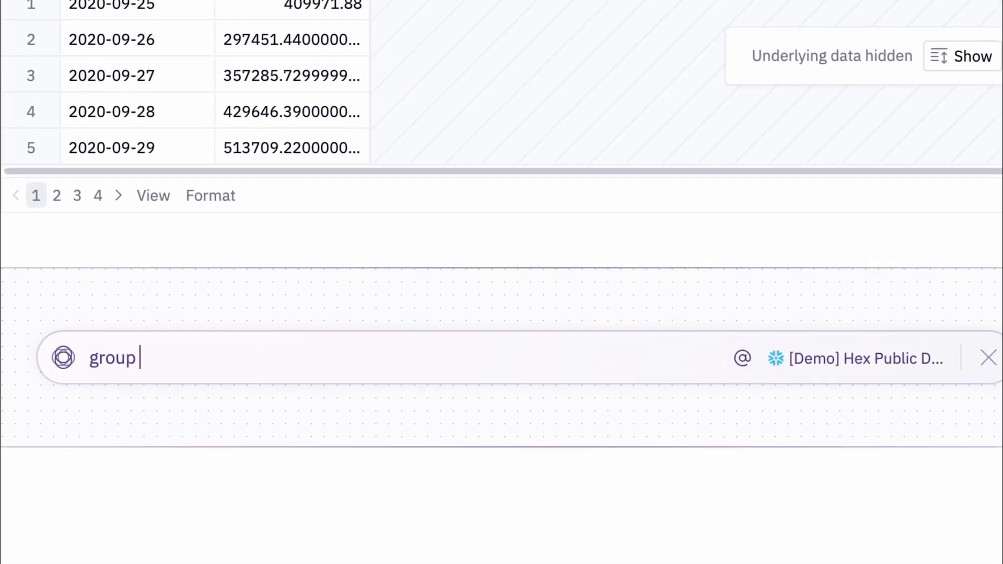
type("@d")
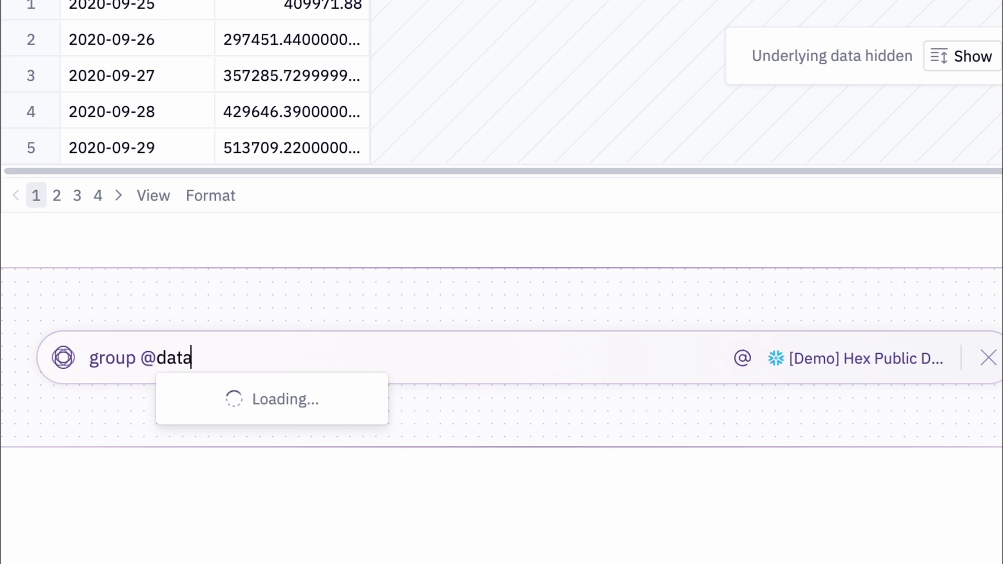
type("ata")
key("Return")
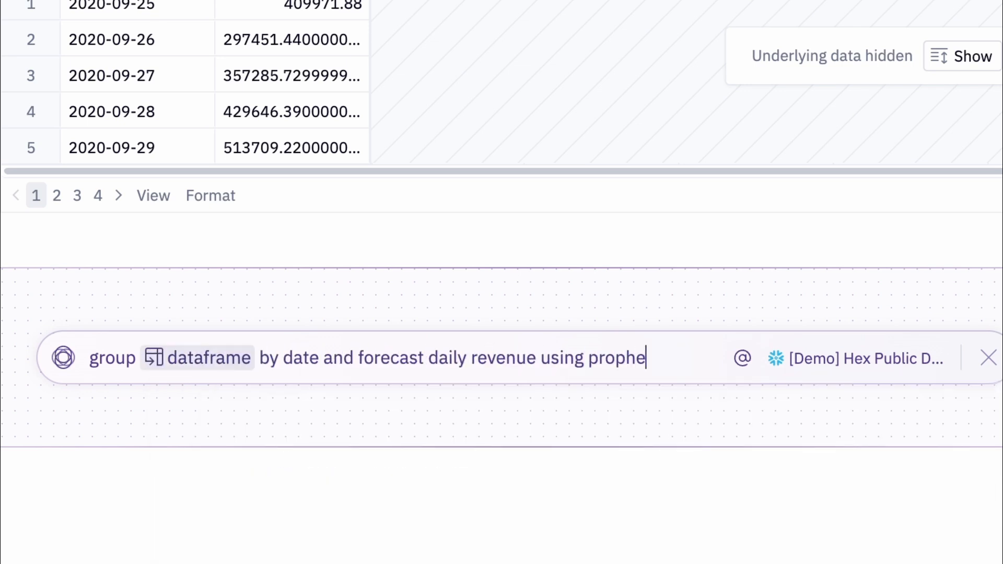
type("t")
key("Return")
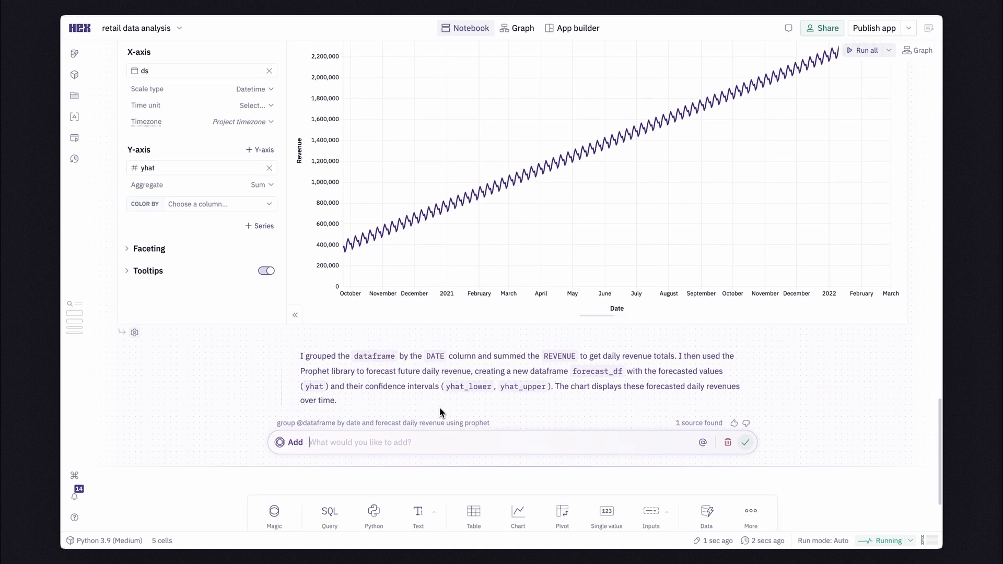
left_click(746, 442)
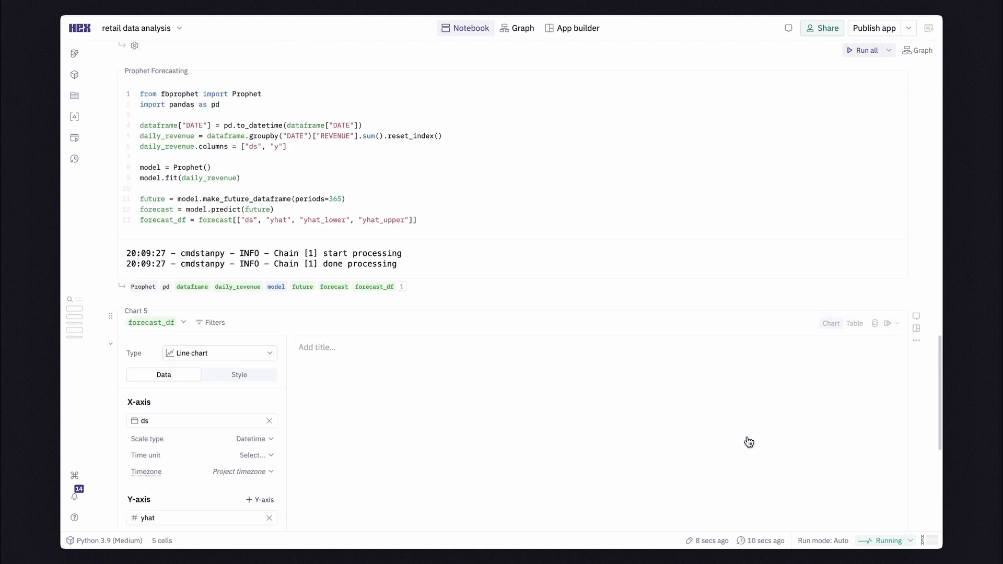
Insert a slider input above the Prophet Forecasting cell, labelled Periods and named periods, with minimum 1 and maximum 50.
scroll(512, 313, "down", 1)
scroll(512, 313, "up", 4)
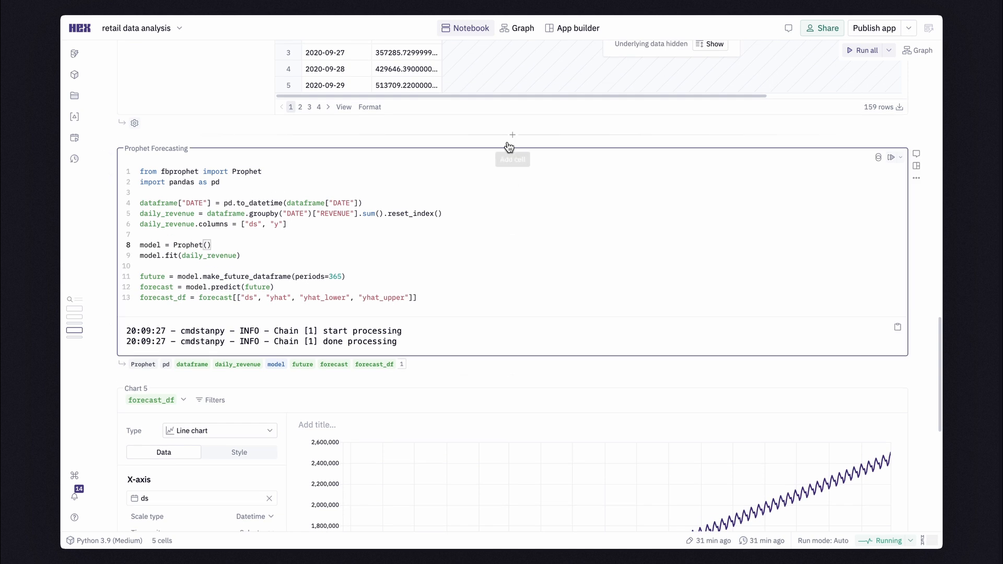
left_click(509, 143)
mouse_move(641, 182)
left_click(604, 365)
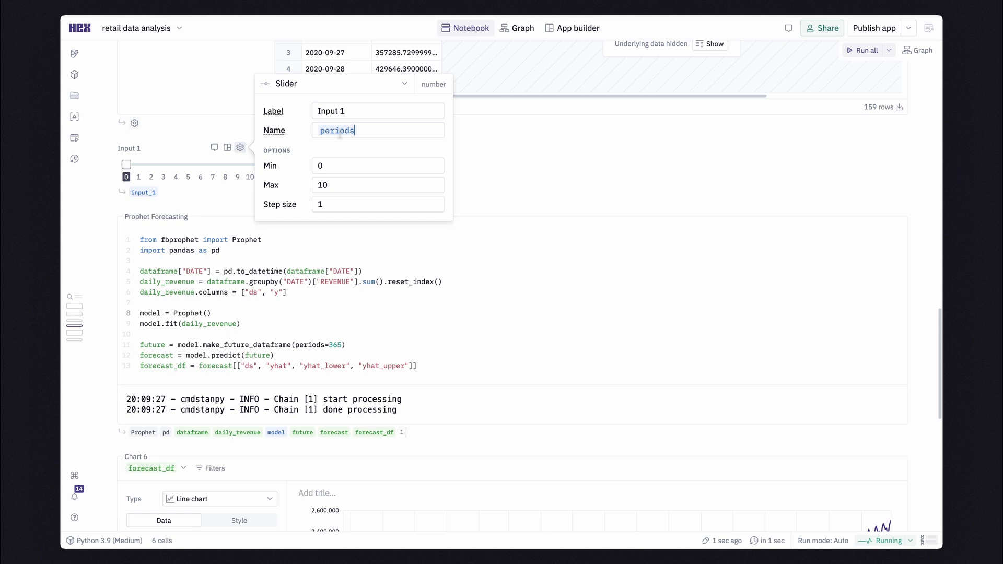
left_click(330, 164)
double_click(331, 191)
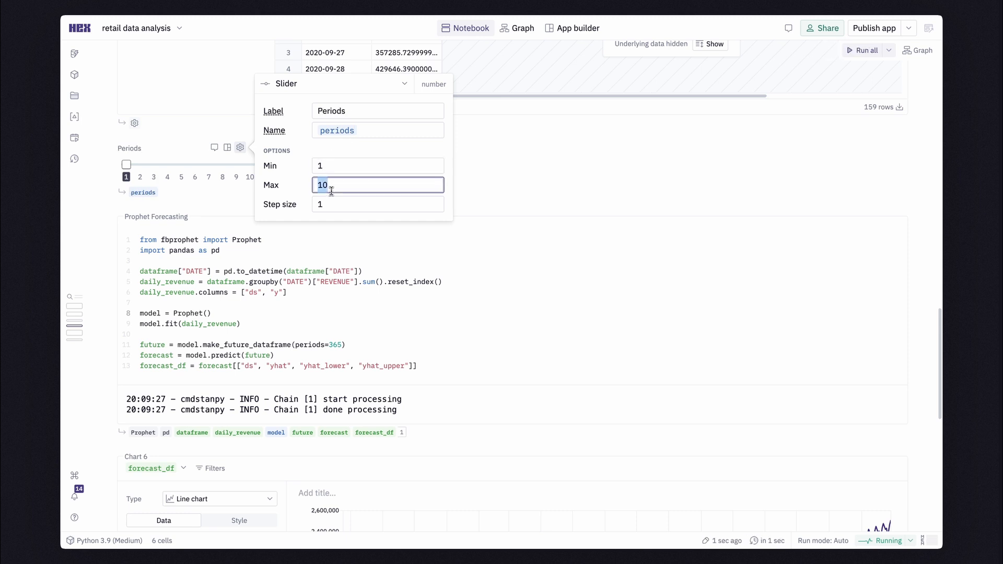
key("Return")
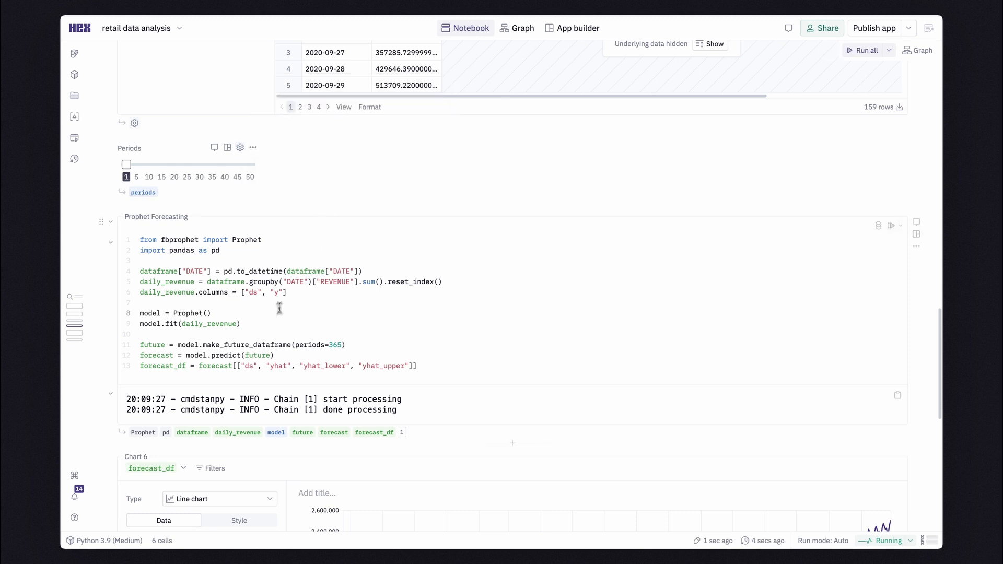
Replace the hard-coded 365 in make_future_dataframe with the periods variable in the Prophet Forecasting code.
double_click(337, 344)
type("perio")
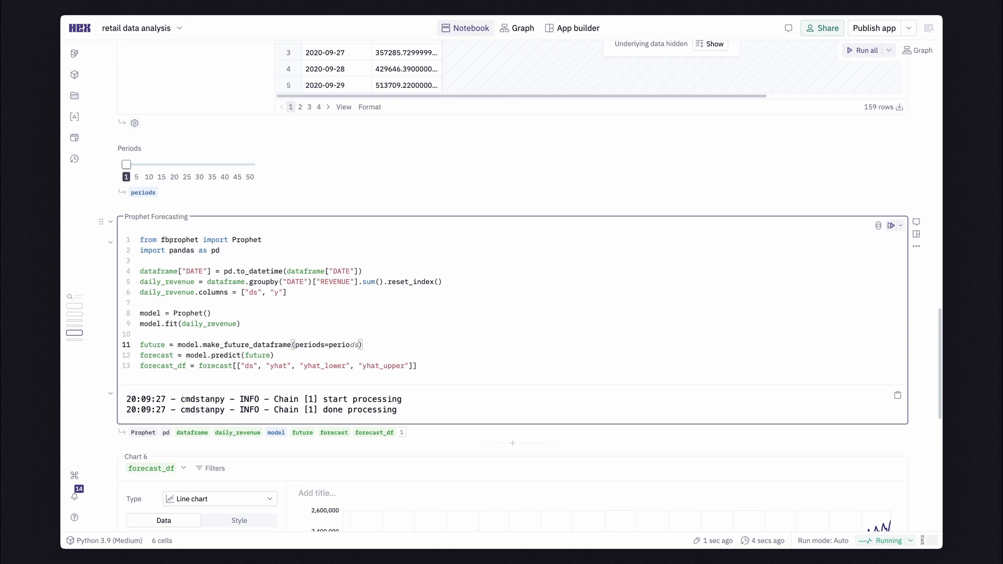
type("ds")
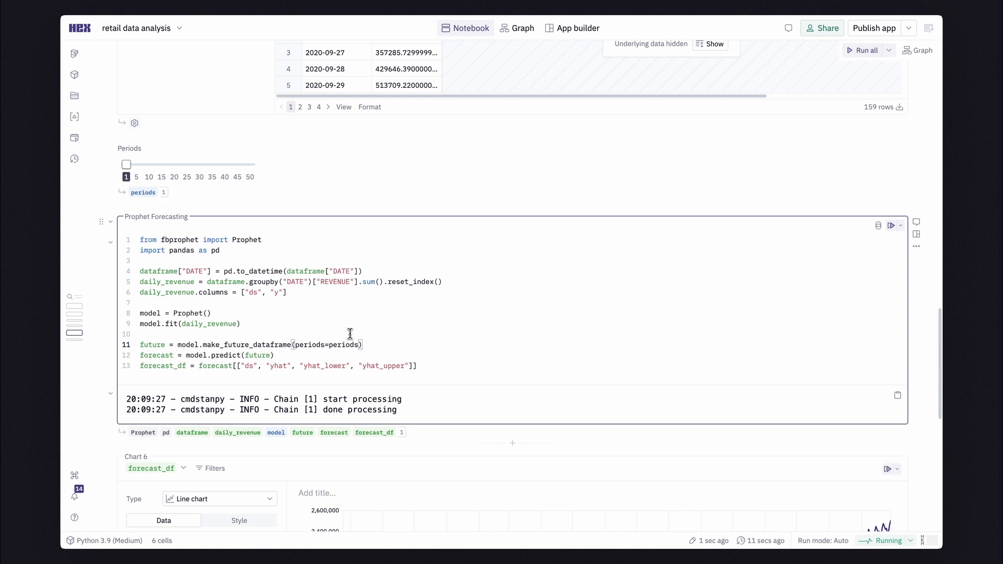
Collapse the Prophet Forecasting code and set the Periods slider to 40.
scroll(350, 333, "down", 3)
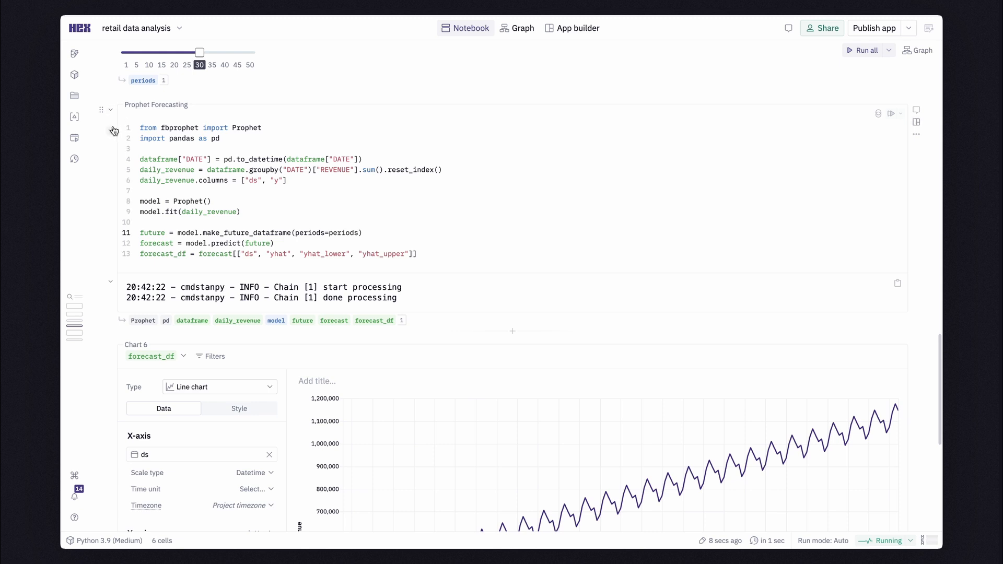
left_click(112, 130)
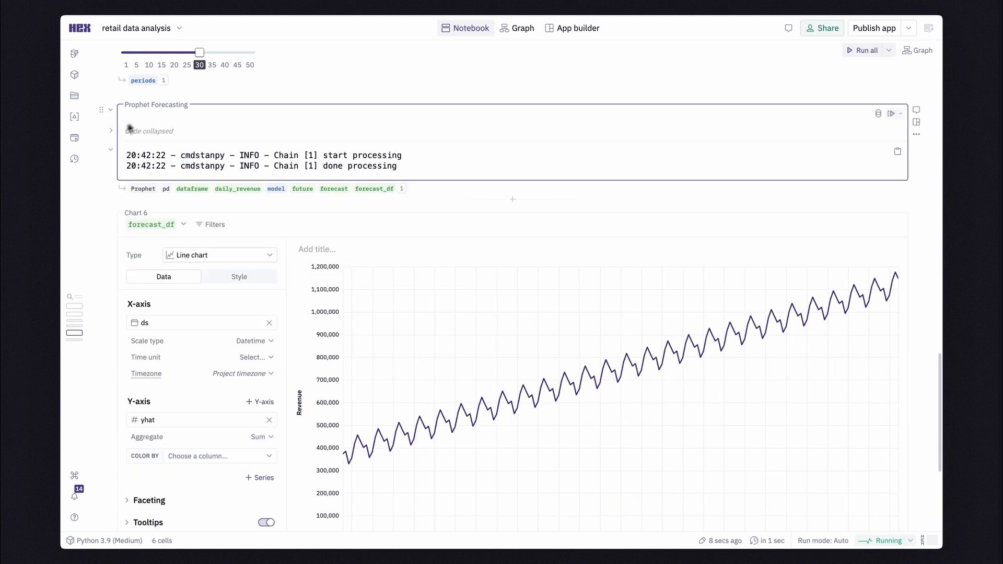
left_click_drag(200, 63, 191, 52)
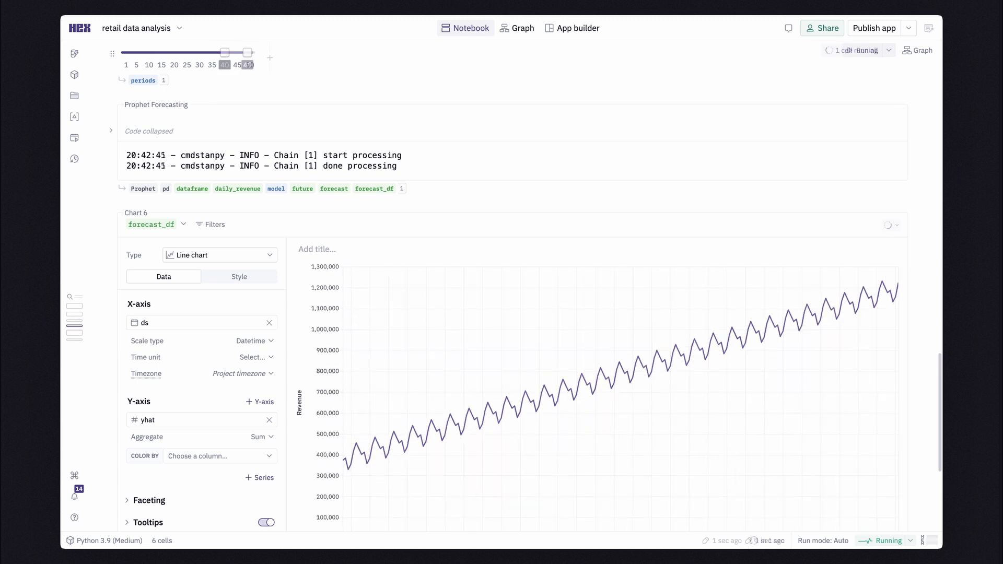
left_click_drag(247, 54, 225, 53)
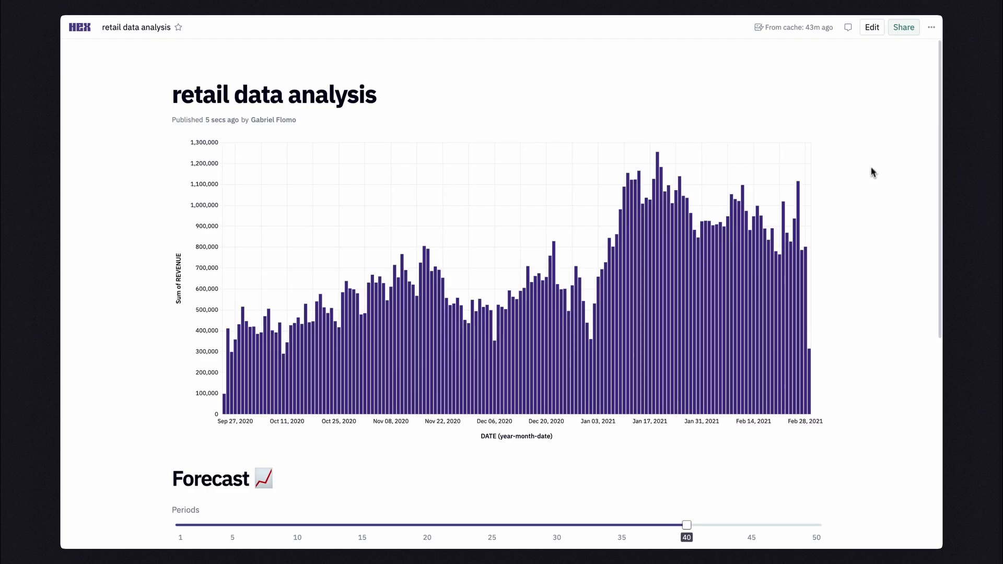
Try different forecast horizons in the published app by setting the Periods slider to 5 and finally to 50.
scroll(872, 172, "down", 6)
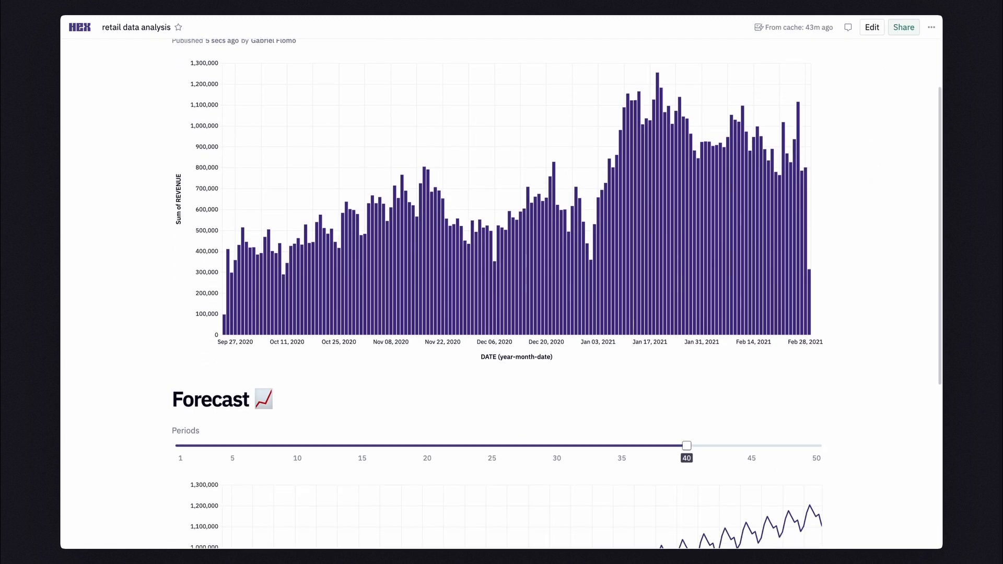
left_click_drag(687, 221, 296, 173)
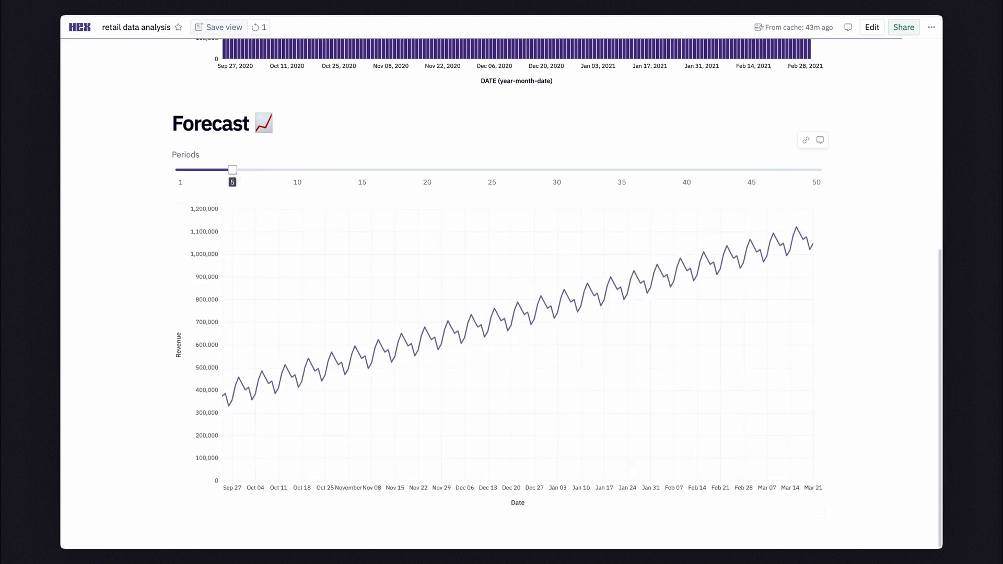
left_click_drag(232, 170, 782, 159)
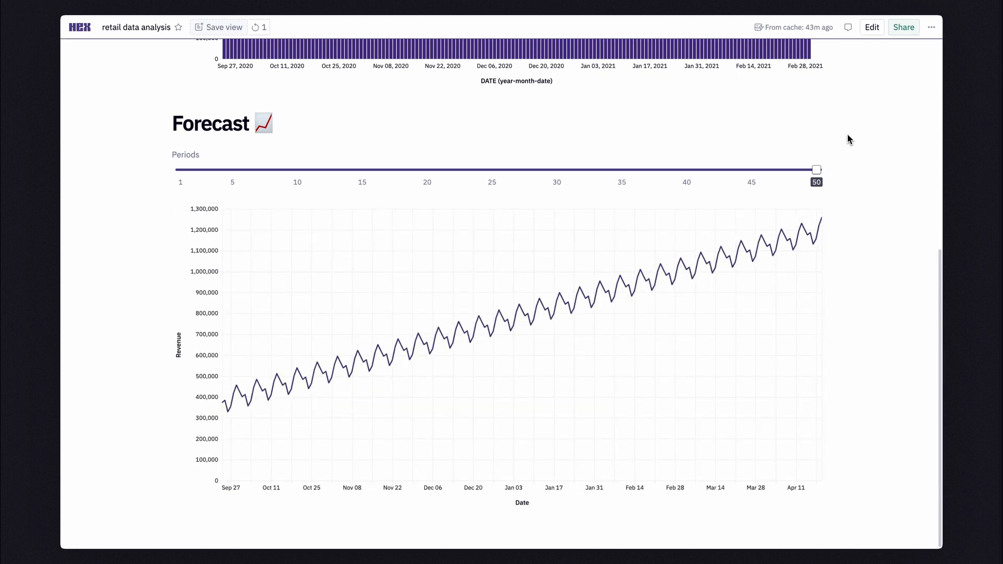
Select the January 2021 bars in the daily revenue chart and keep only that date range.
scroll(848, 139, "up", 7)
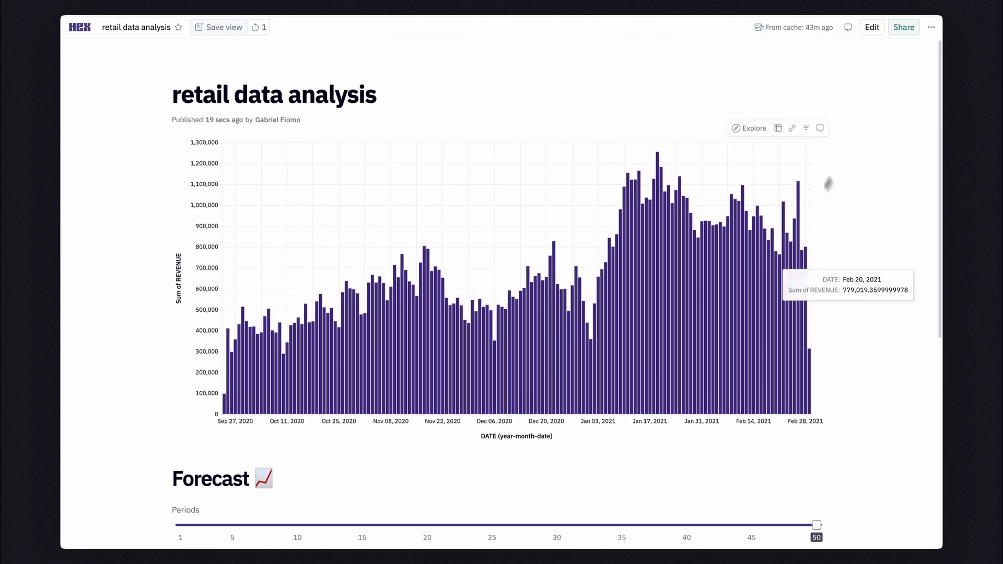
left_click_drag(695, 314, 586, 303)
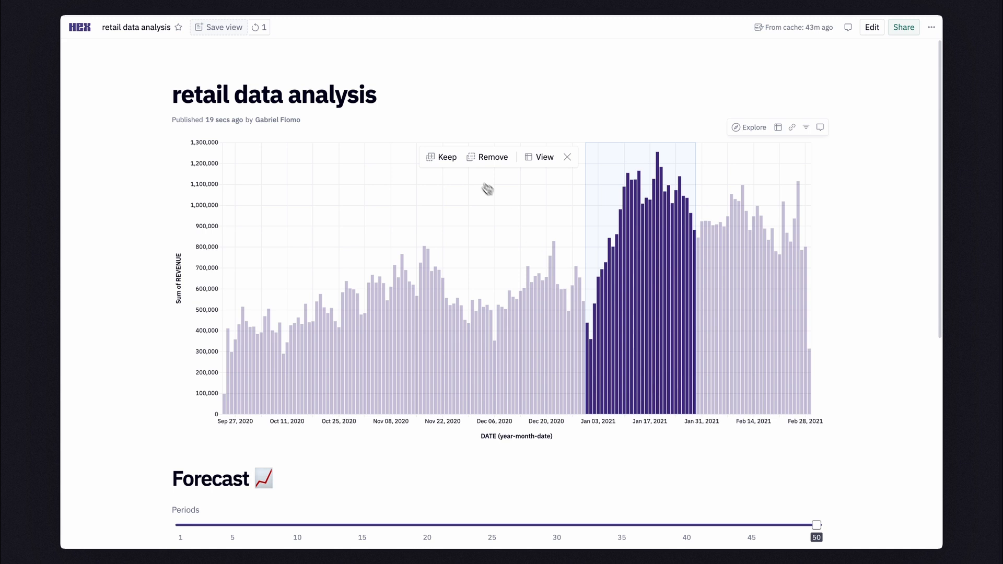
left_click(459, 176)
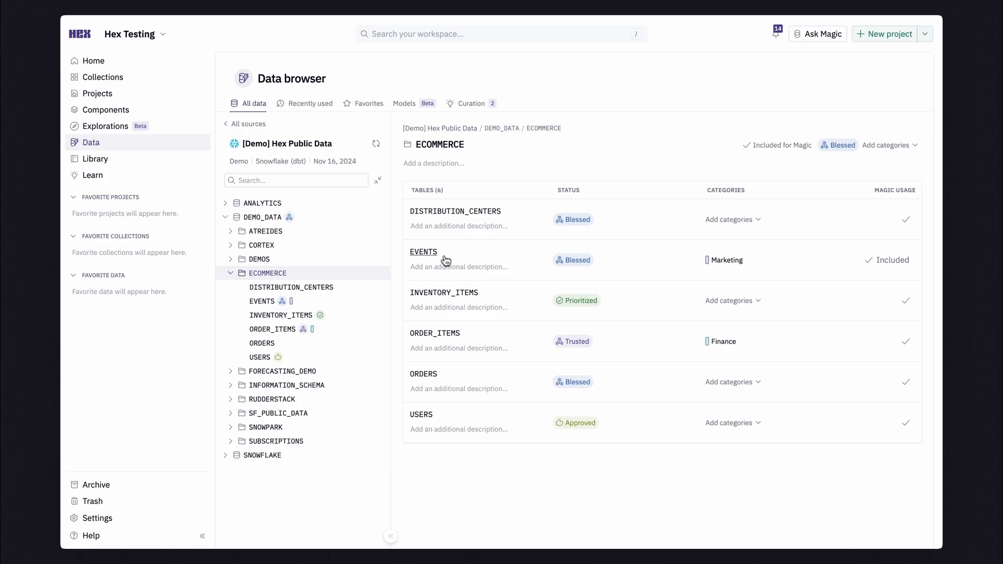
Open the ECOMMERCE EVENTS table from the data browser in a new project as a Table cell.
left_click(437, 256)
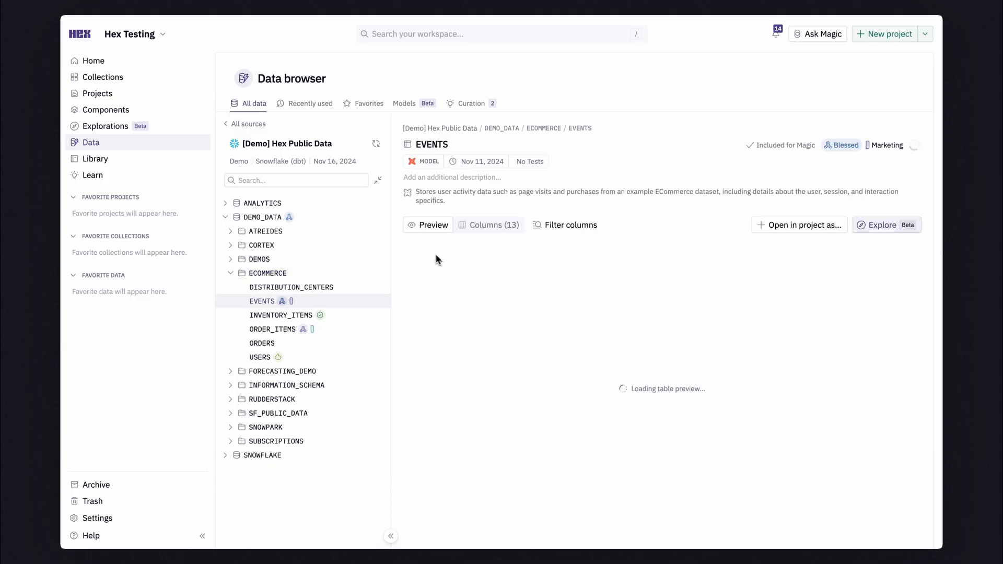
left_click(761, 231)
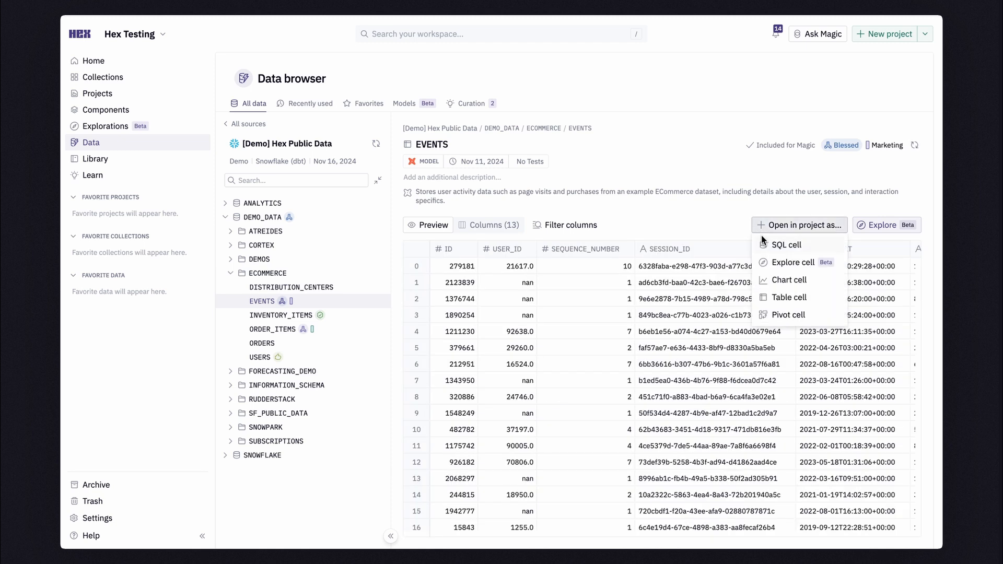
left_click(772, 281)
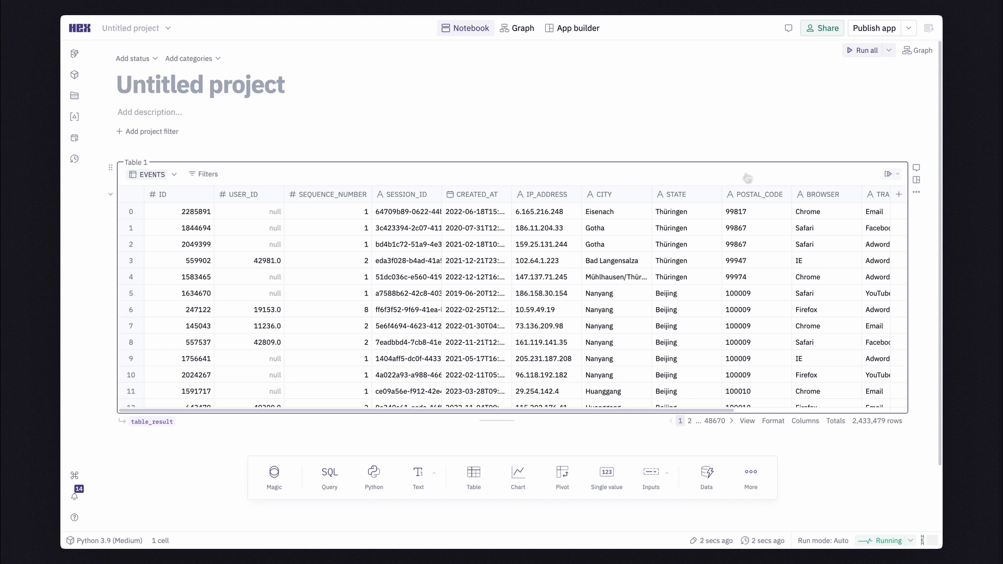
Filter the EVENTS table to rows where USER_ID is not null.
left_click(220, 174)
left_click(261, 251)
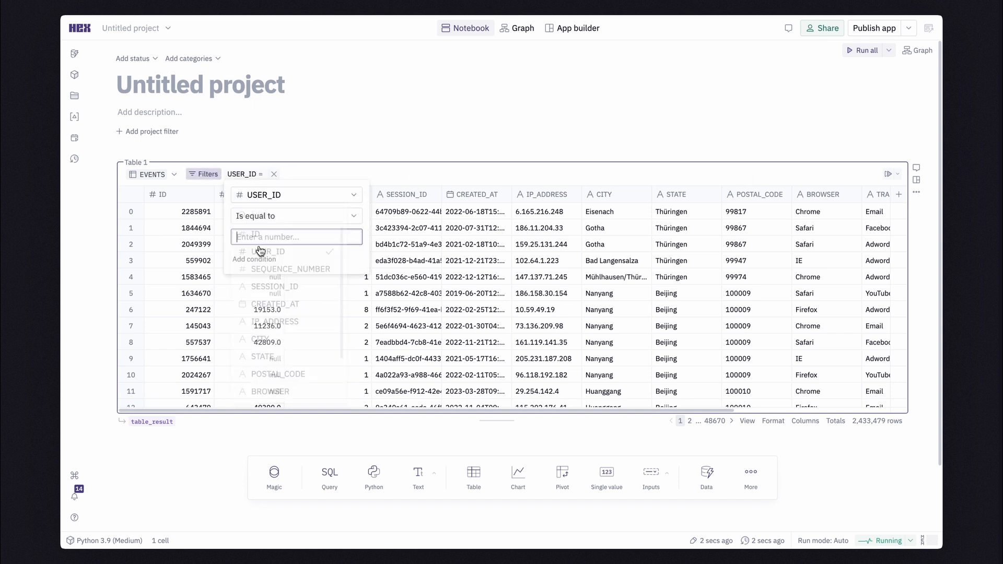
left_click(271, 217)
left_click(258, 374)
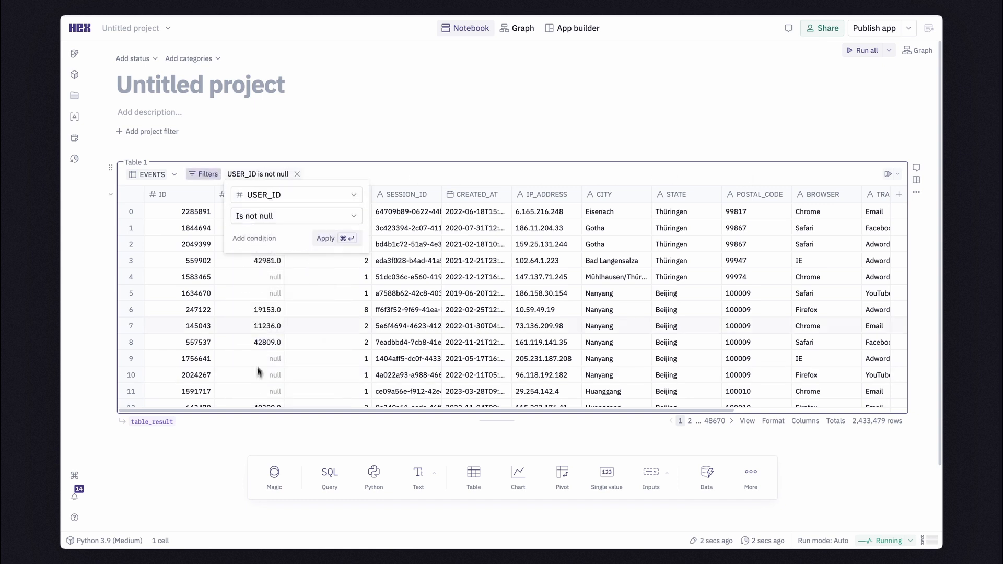
left_click(335, 243)
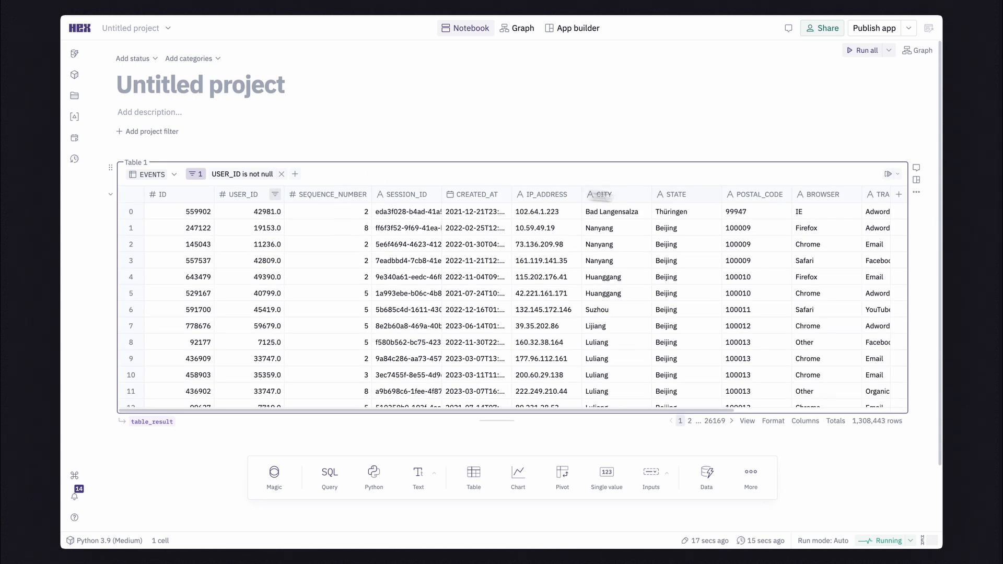
Add a calculated column named Hour to the EVENTS table with the formula Hour(CREATED_AT).
left_click(899, 194)
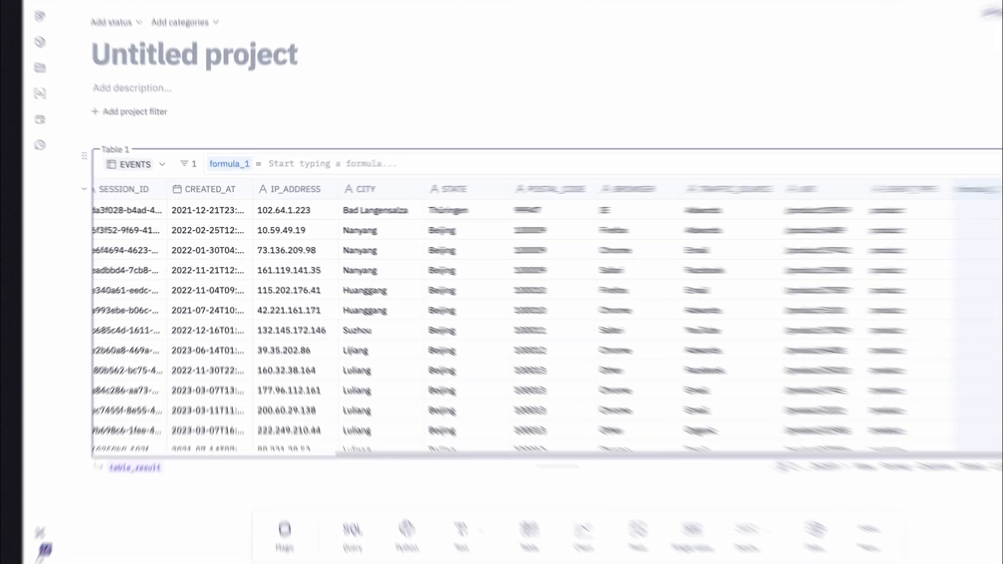
type("Hou")
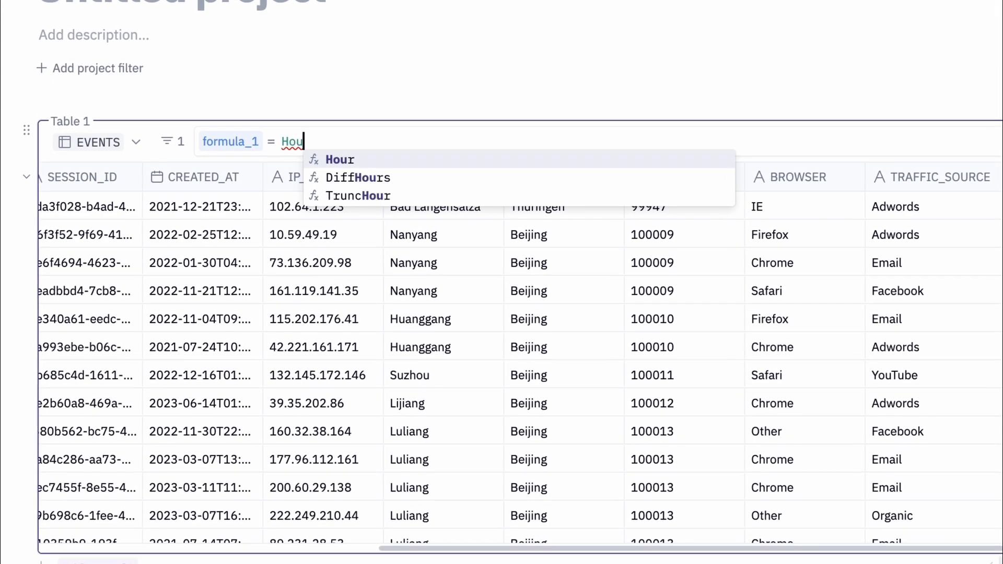
key("Return")
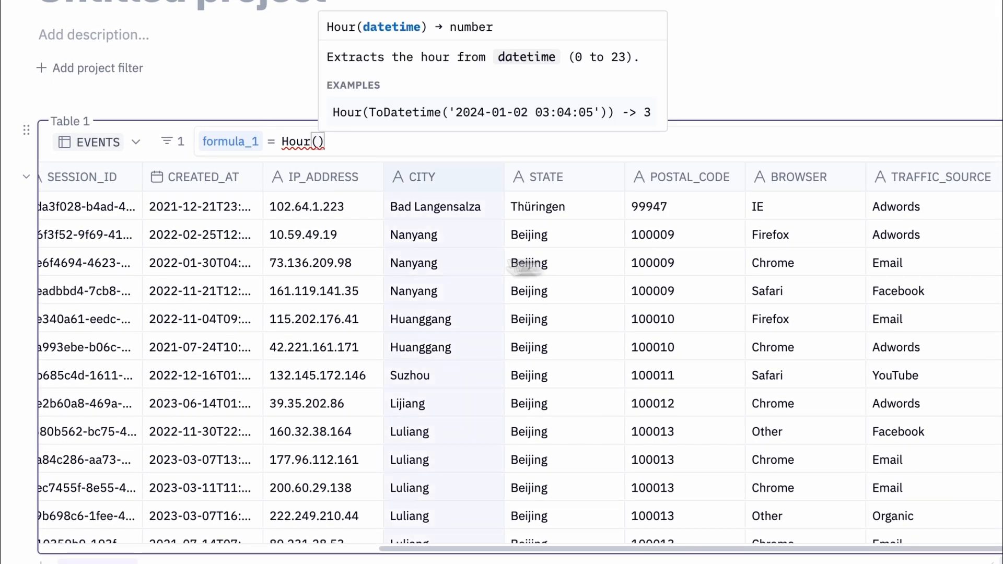
left_click(202, 184)
left_click(230, 141)
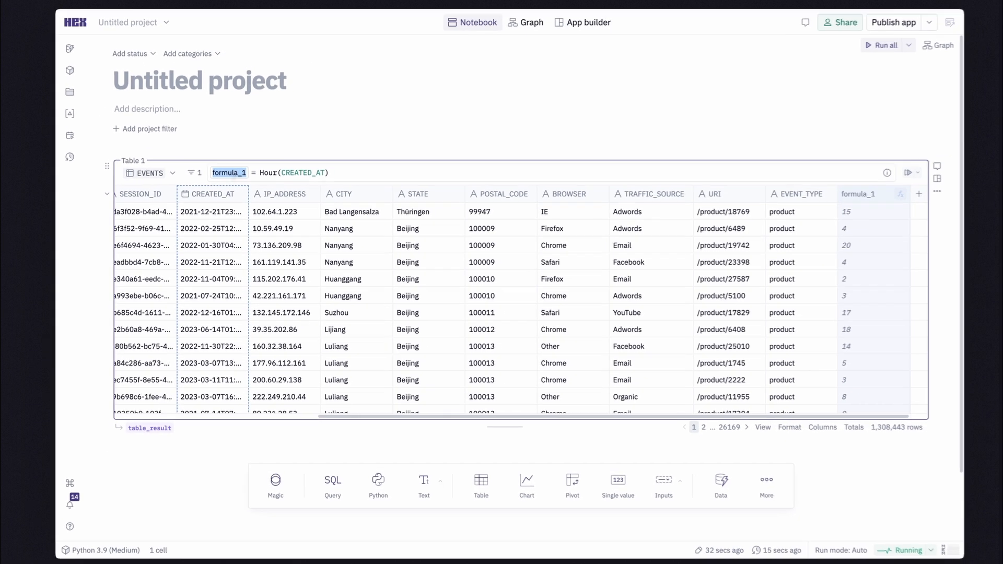
type("Hour")
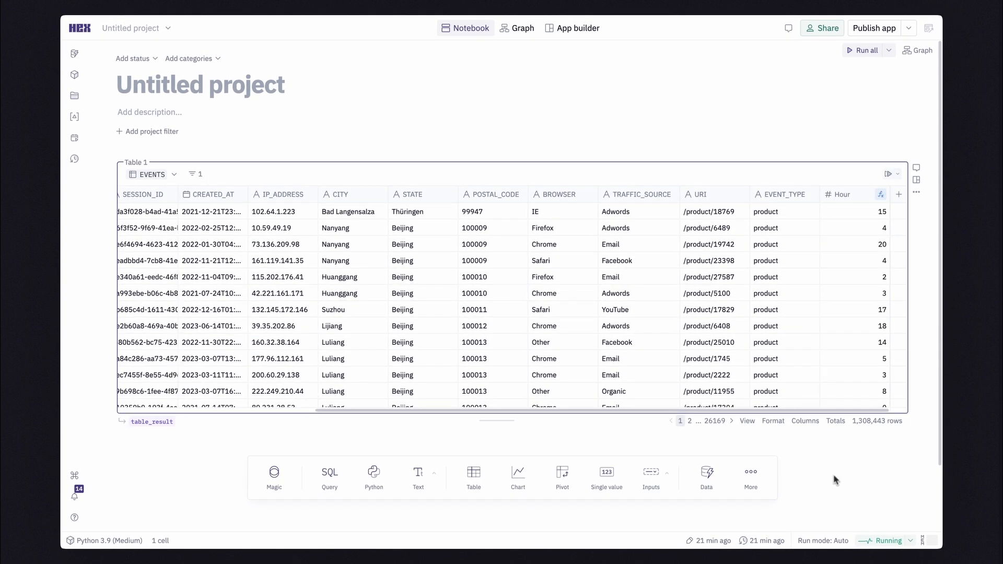
Add an Explore cell to the notebook and set its data source to the EVENTS database table.
left_click(751, 475)
left_click(736, 408)
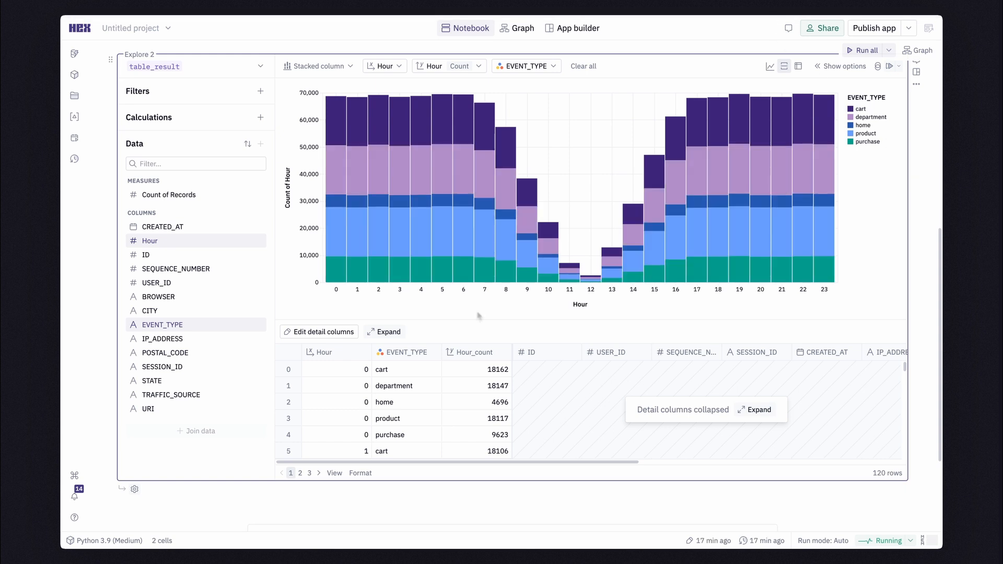
left_click(258, 67)
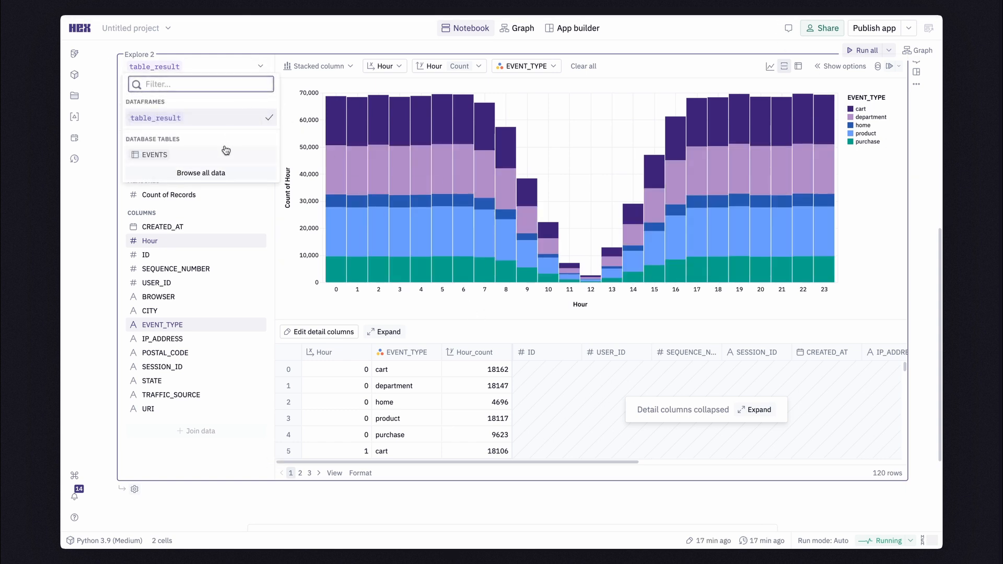
left_click(226, 152)
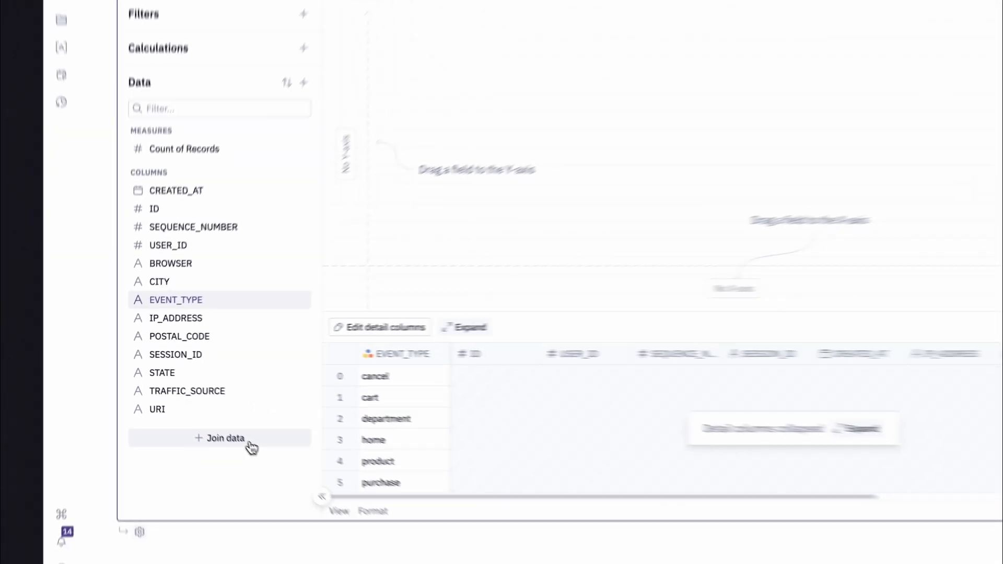
Join the ECOMMERCE ORDER_ITEMS table to EVENTS, matching USER_ID in both tables.
left_click(313, 496)
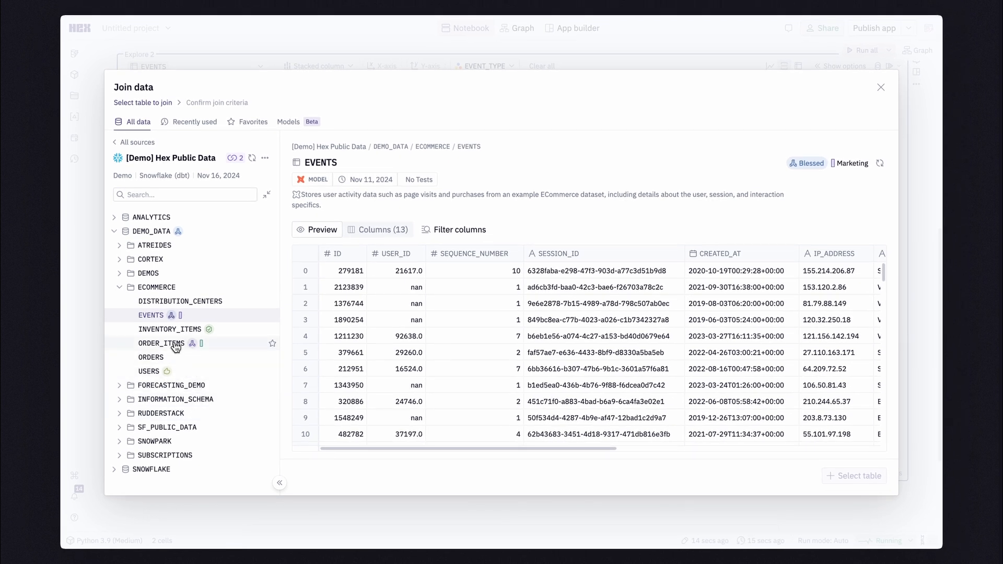
left_click(176, 344)
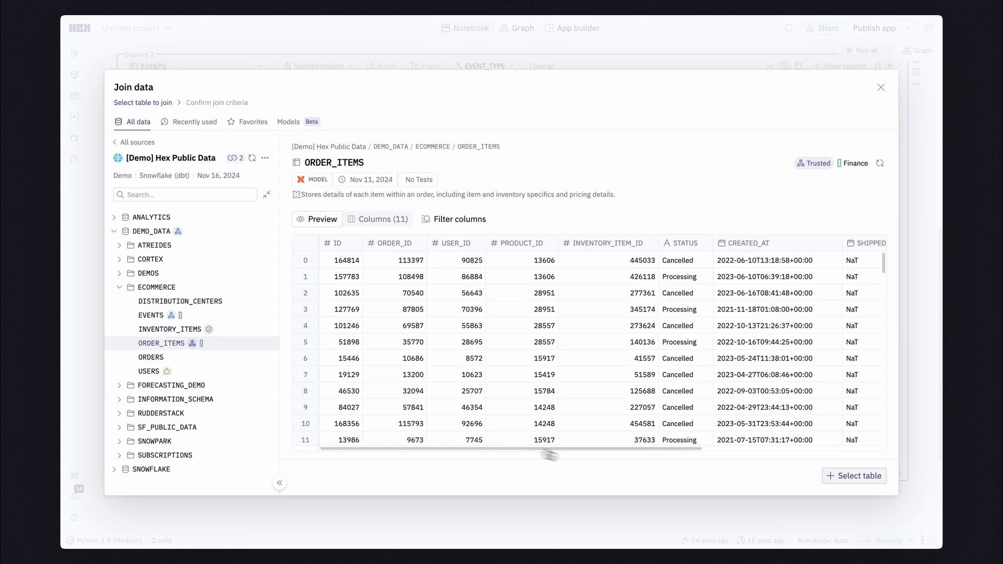
left_click(838, 476)
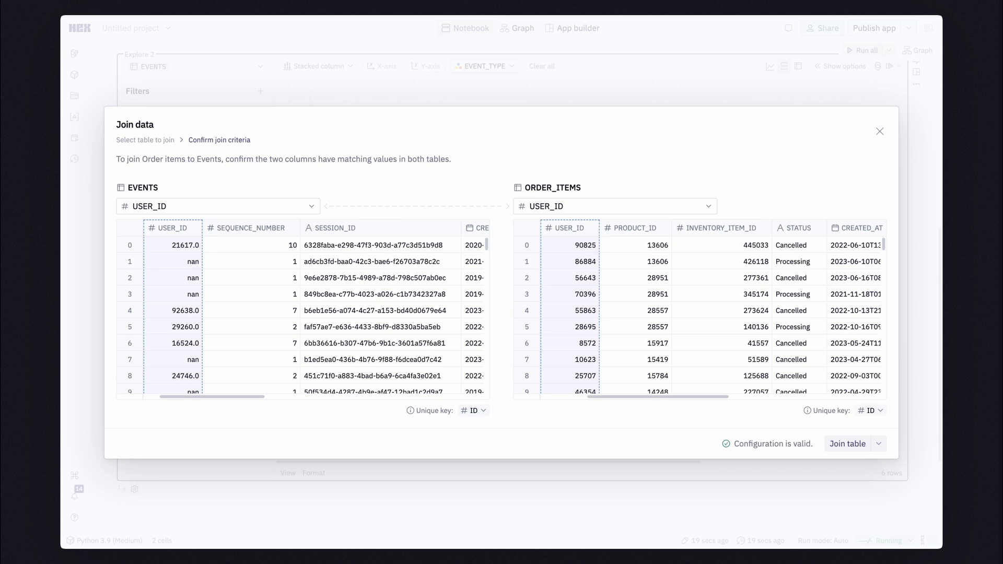
left_click(848, 444)
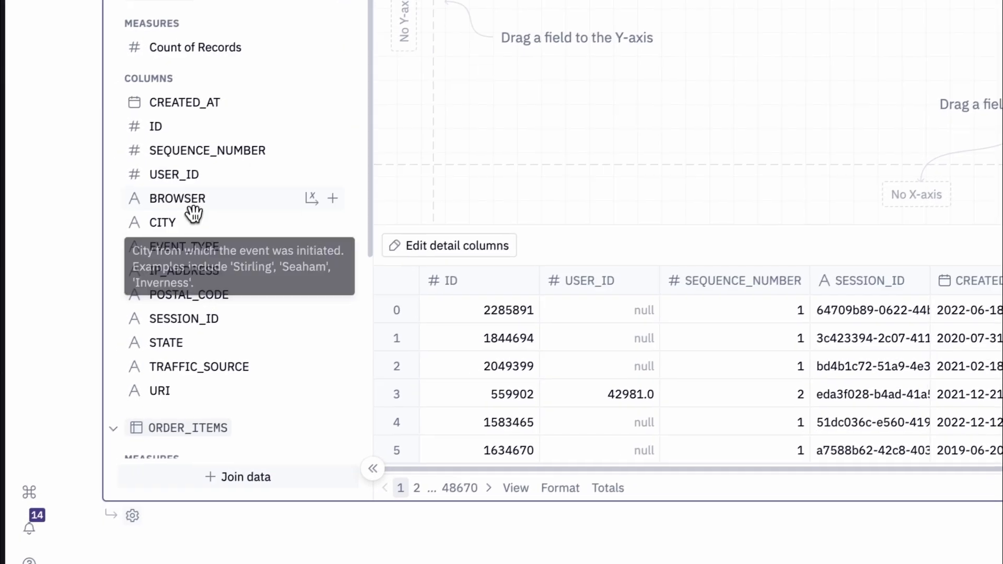
Chart the sum of ORDER_ITEMS SALE_PRICE by BROWSER as stacked columns, colored by order STATUS.
left_click_drag(168, 308, 227, 325)
left_click_drag(300, 230, 497, 331)
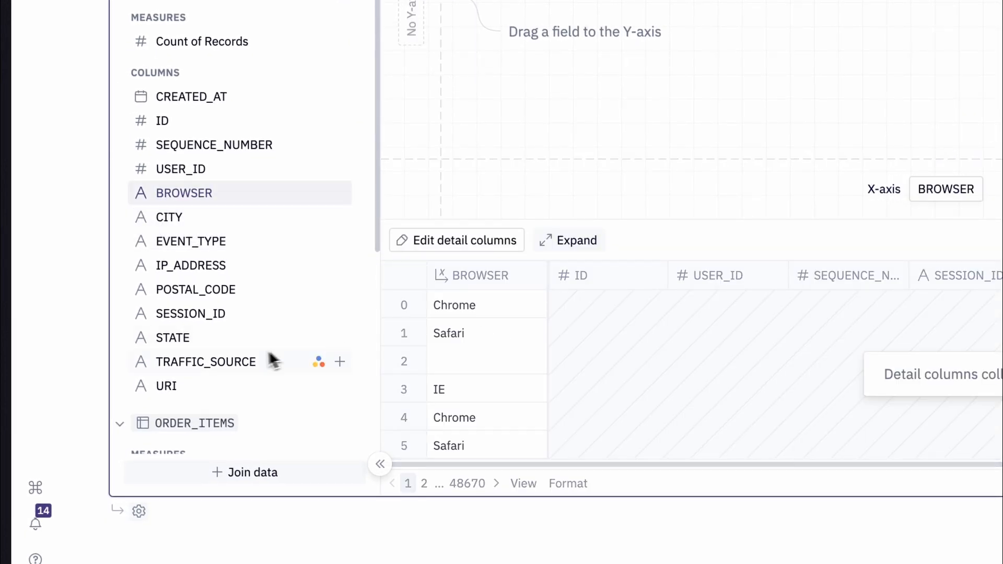
scroll(261, 360, "down", 5)
scroll(252, 362, "down", 3)
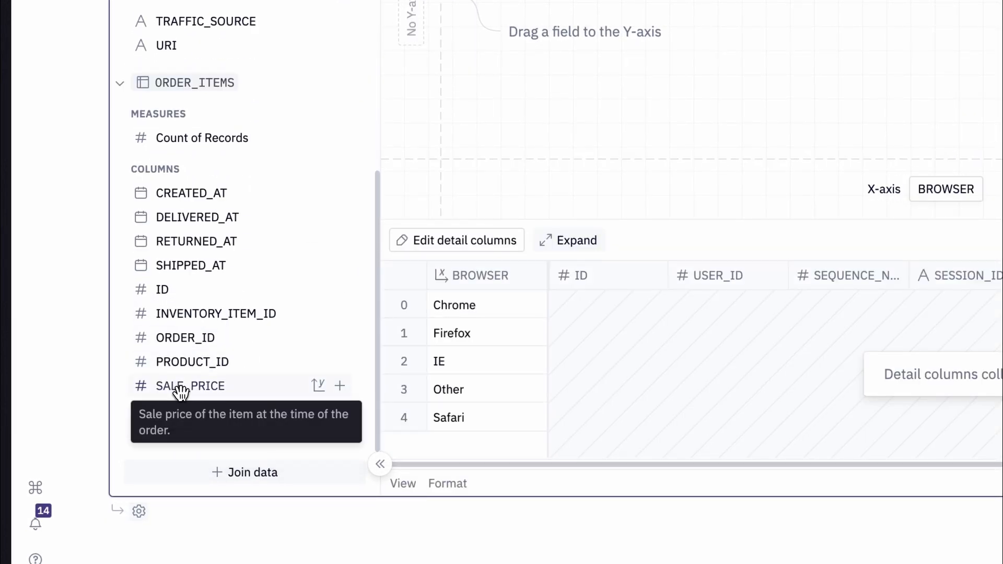
left_click_drag(246, 385, 949, 359)
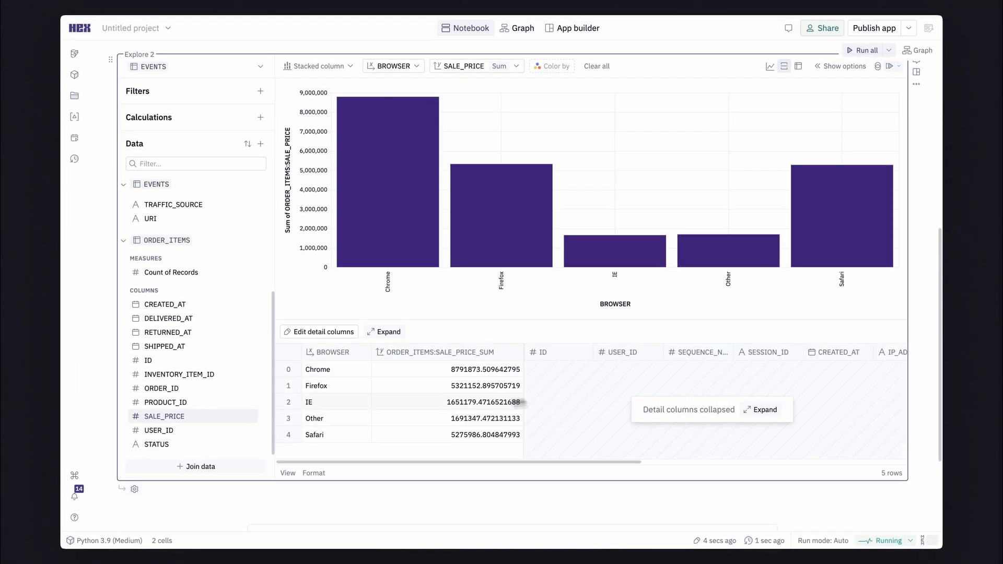
left_click_drag(188, 443, 773, 187)
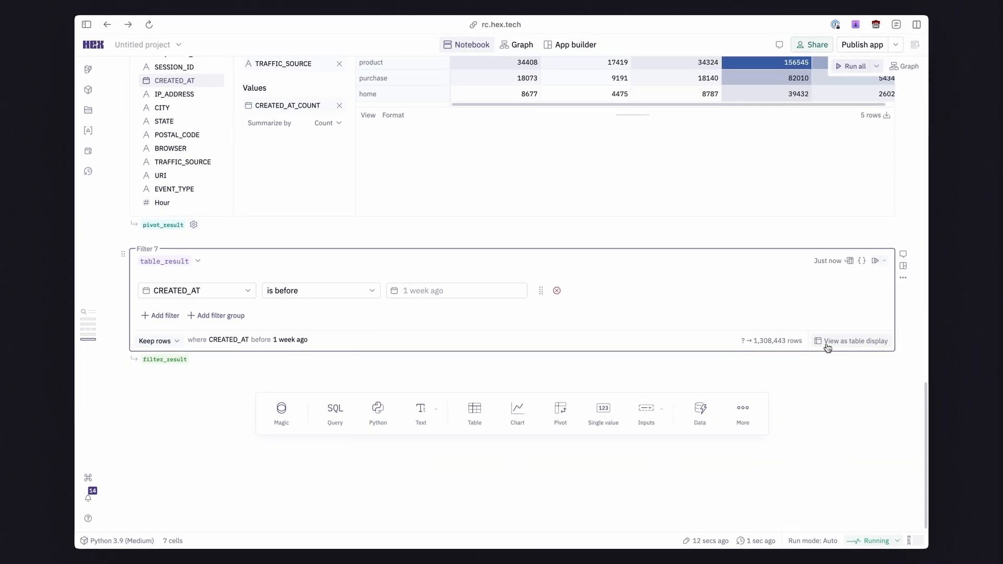
Display the filter cell's result as a table and publish the project as an app.
left_click(828, 342)
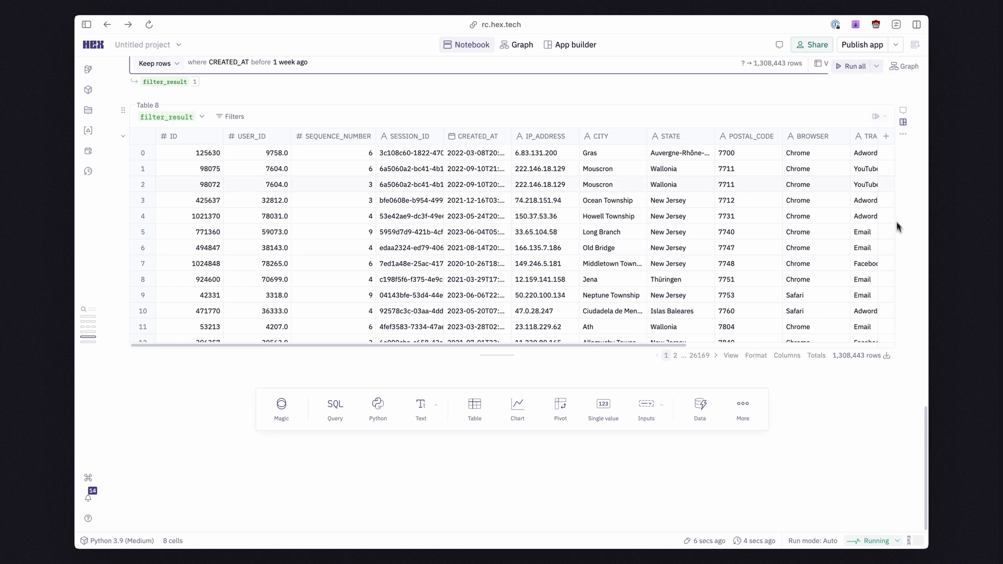
left_click(861, 45)
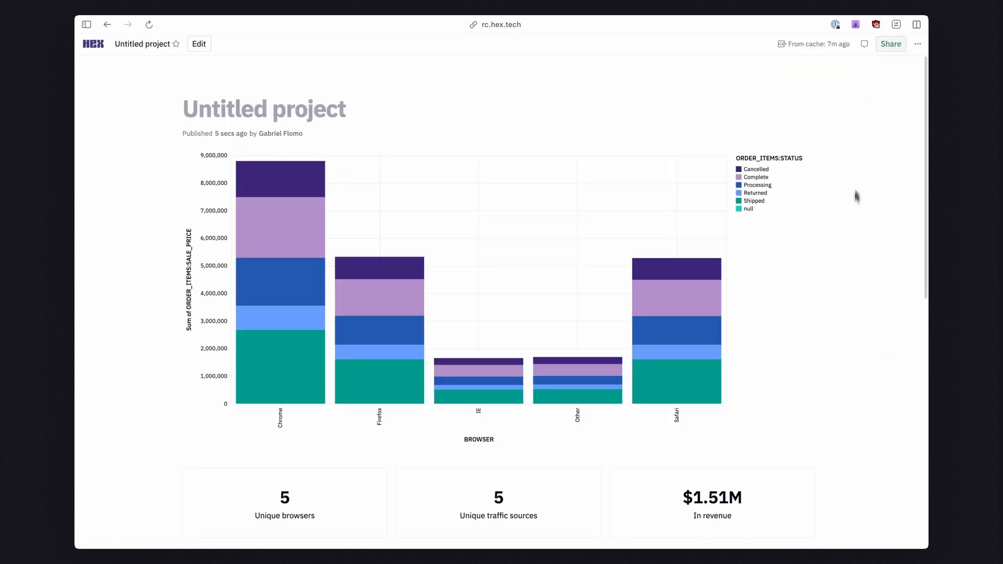
scroll(855, 253, "down", 5)
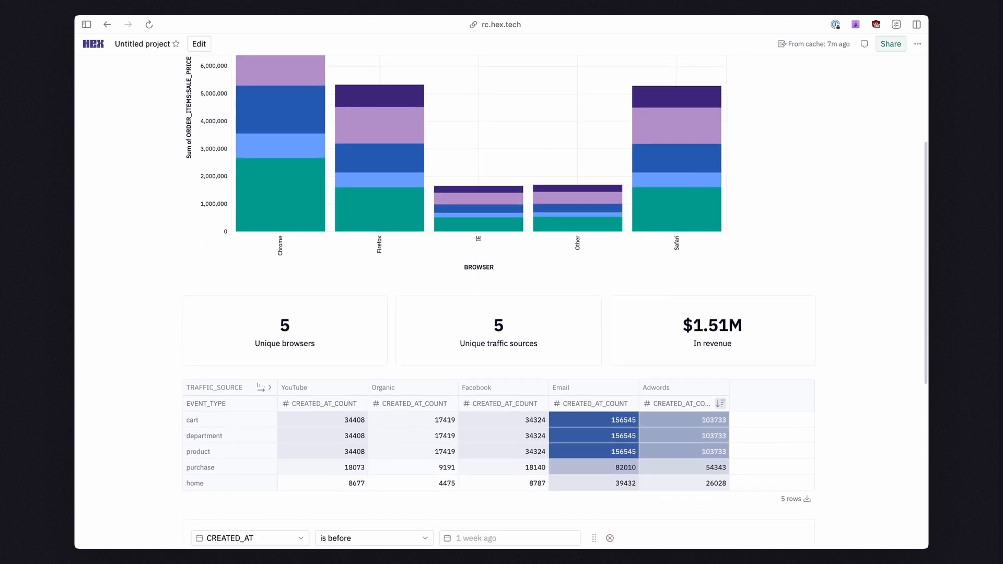
scroll(501, 293, "down", 6)
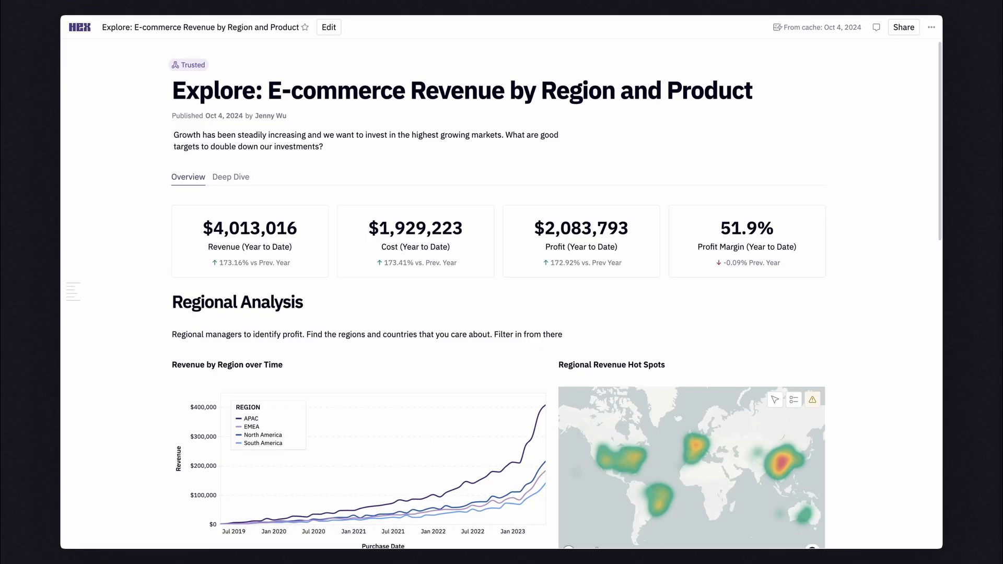
Open the Revenue by Region over Time chart from the published E-commerce Revenue by Region and Product app in Explore.
scroll(497, 293, "down", 3)
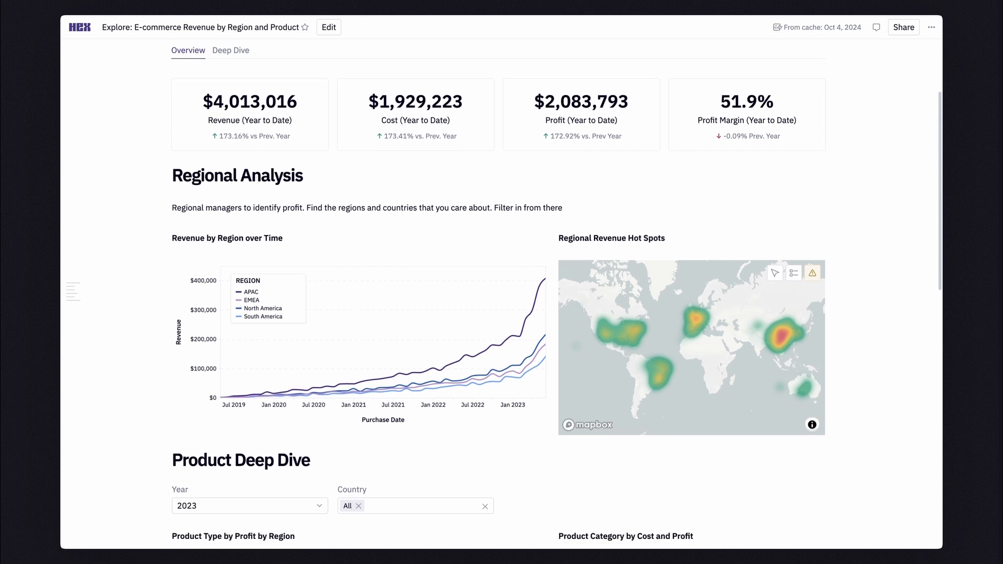
scroll(497, 293, "down", 3)
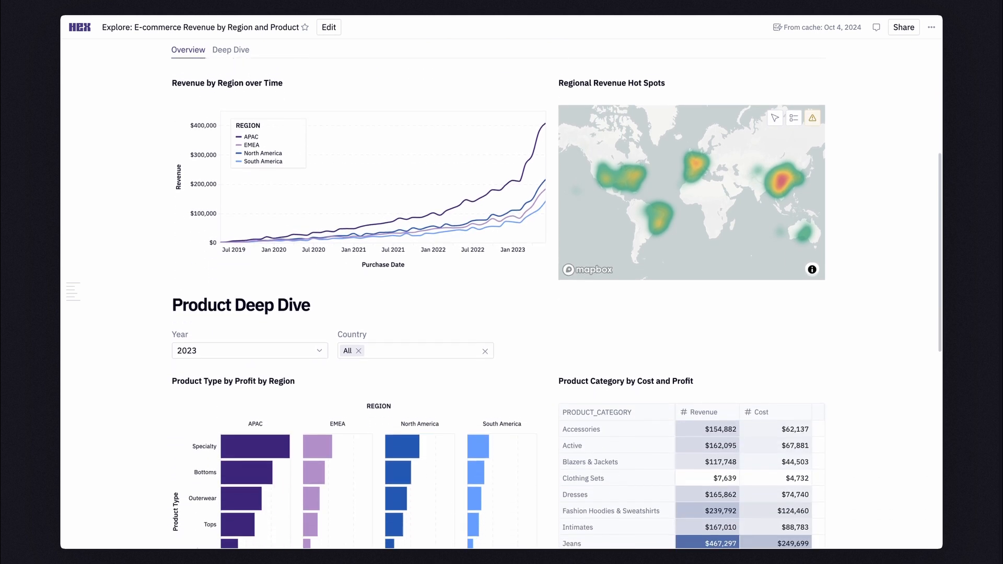
scroll(496, 292, "down", 1)
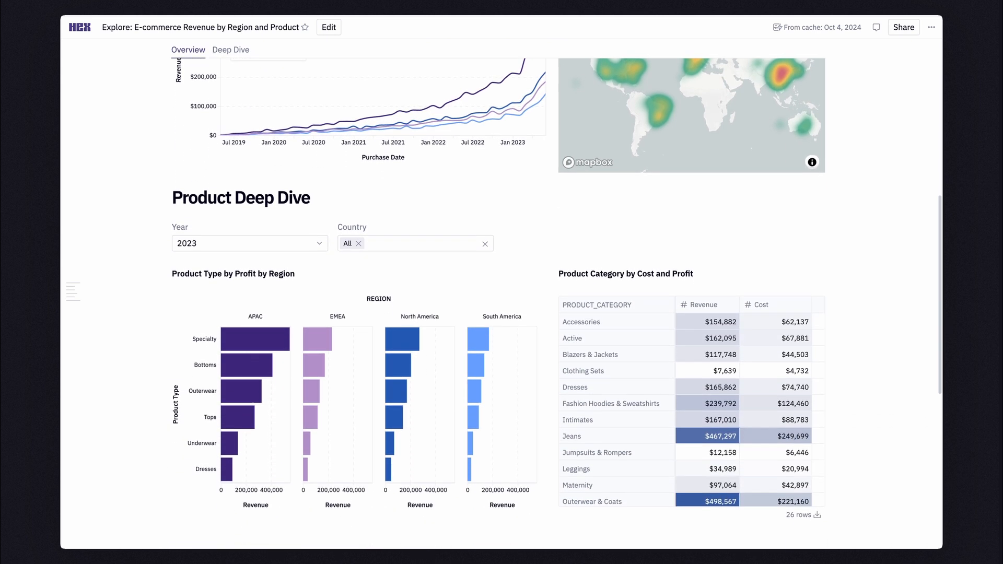
scroll(498, 292, "up", 3)
scroll(498, 292, "up", 2)
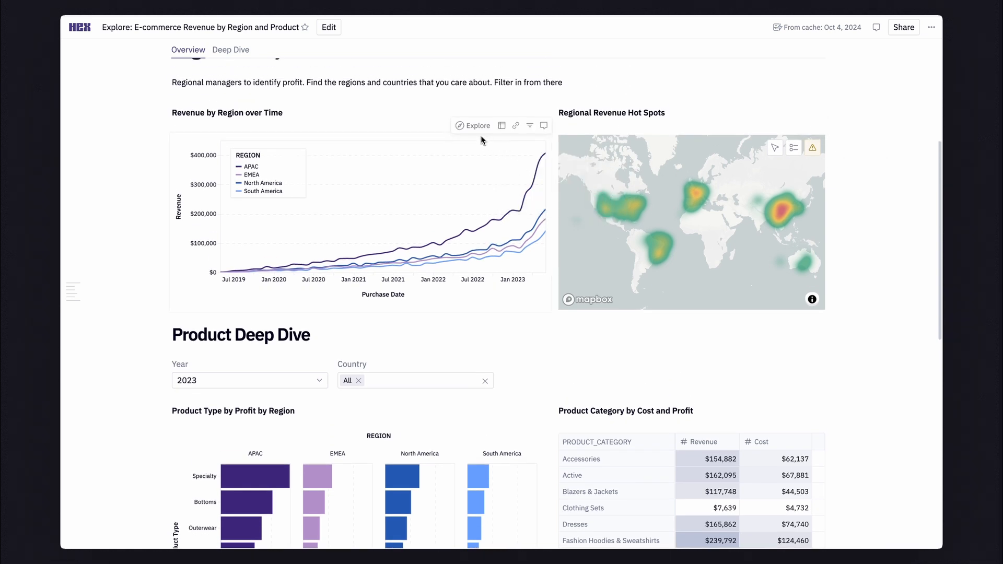
left_click(484, 126)
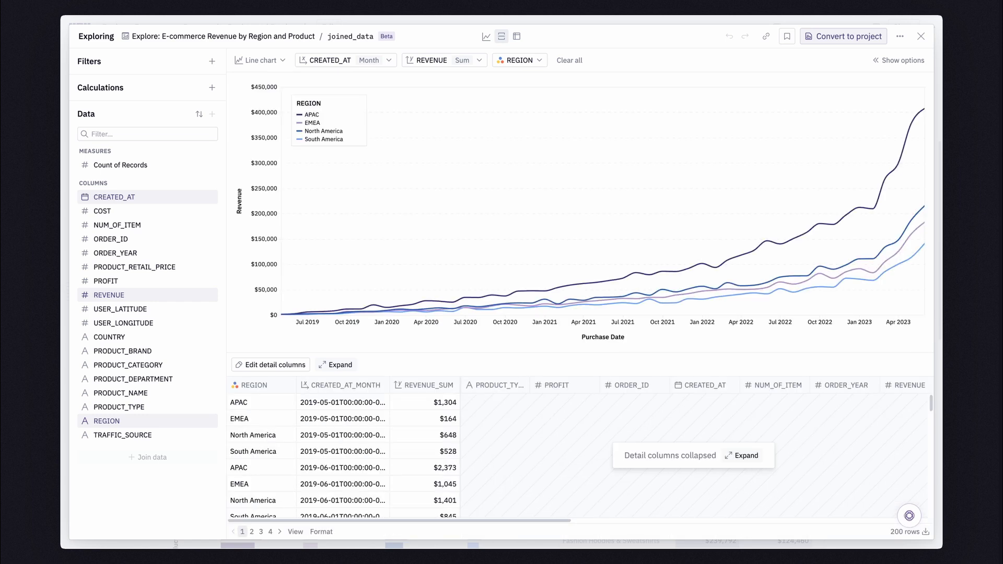
Replace the chart's X-axis field with COUNTRY and remove the REGION color grouping.
left_click_drag(110, 337, 588, 342)
left_click(269, 385)
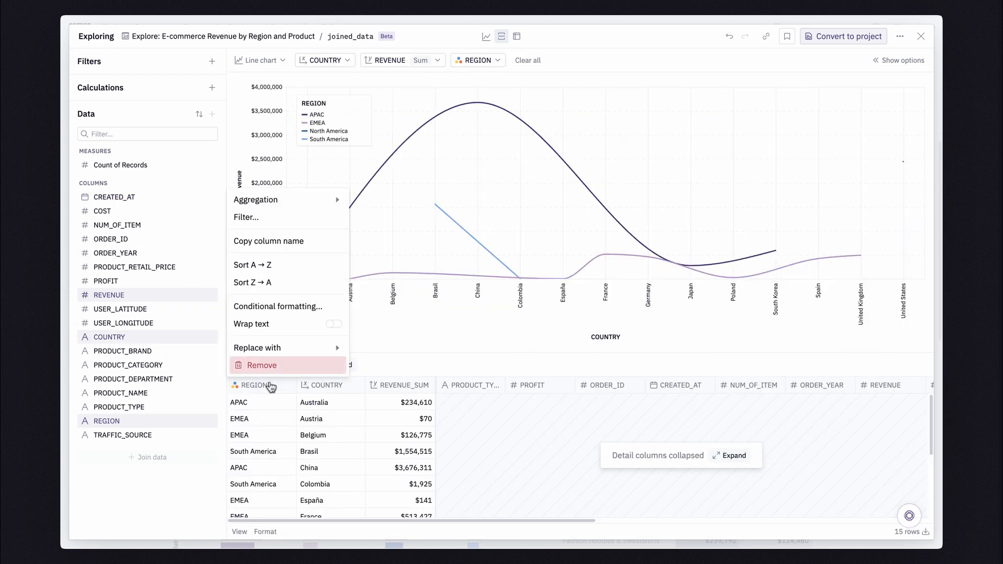
left_click(284, 363)
Change the country revenue chart to grouped columns and sort the countries by descending revenue.
left_click(259, 61)
left_click(280, 110)
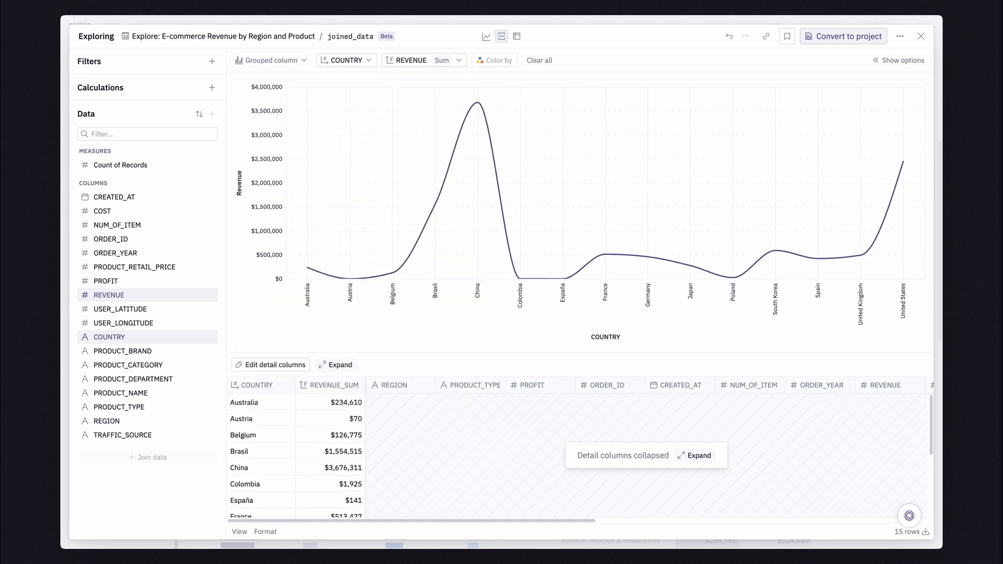
left_click(345, 61)
left_click(348, 131)
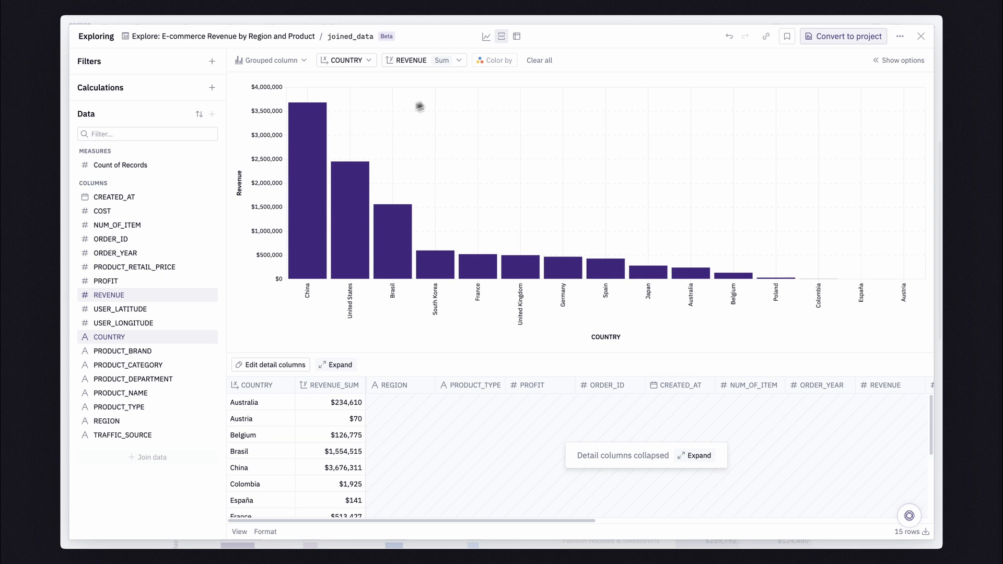
Clear the chart fields, ask Magic to "breakdown web traffic by channel in a bar chart", and convert the exploration to a project.
left_click(534, 62)
left_click(910, 516)
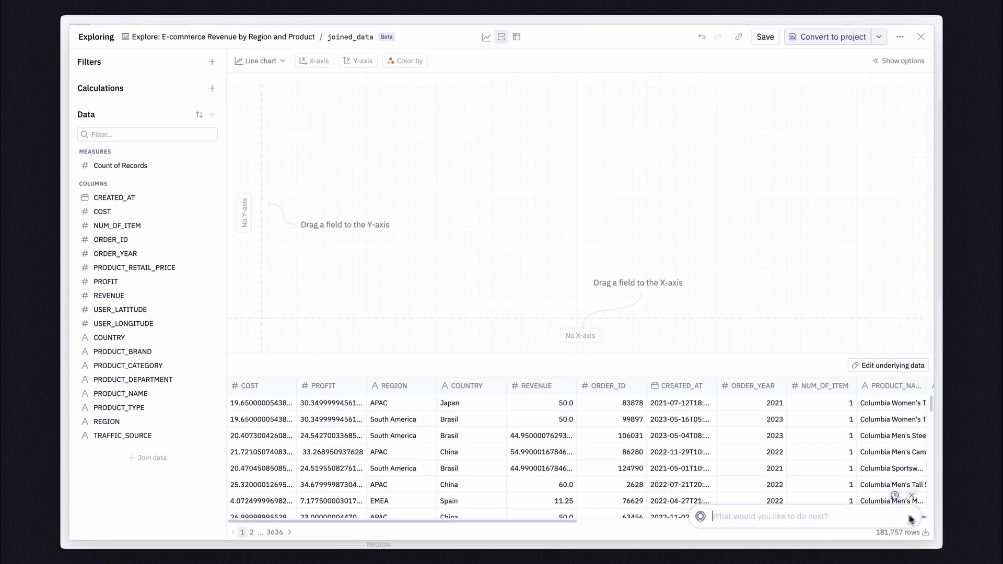
type("breakdown web traffic by channel in a bar chart")
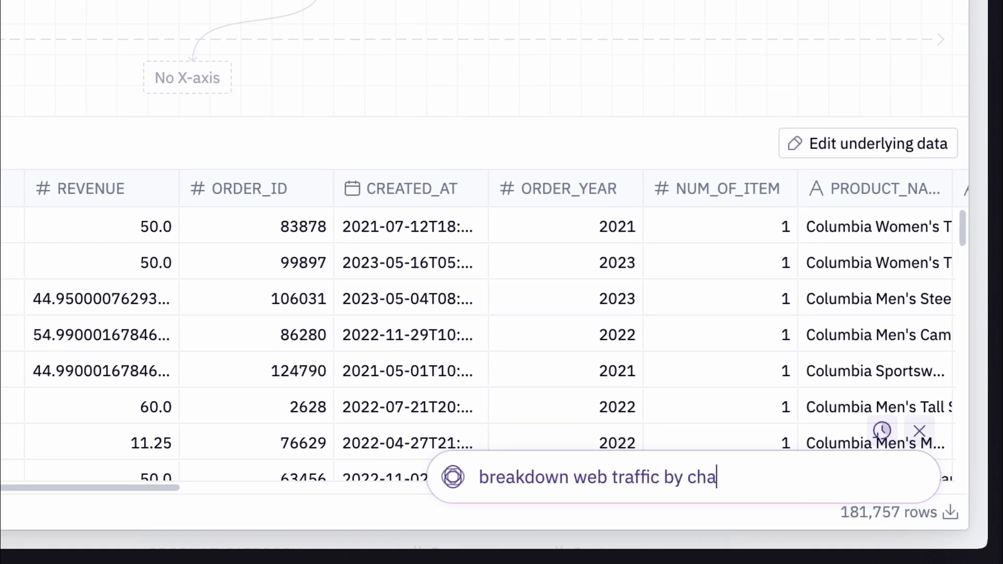
key("Return")
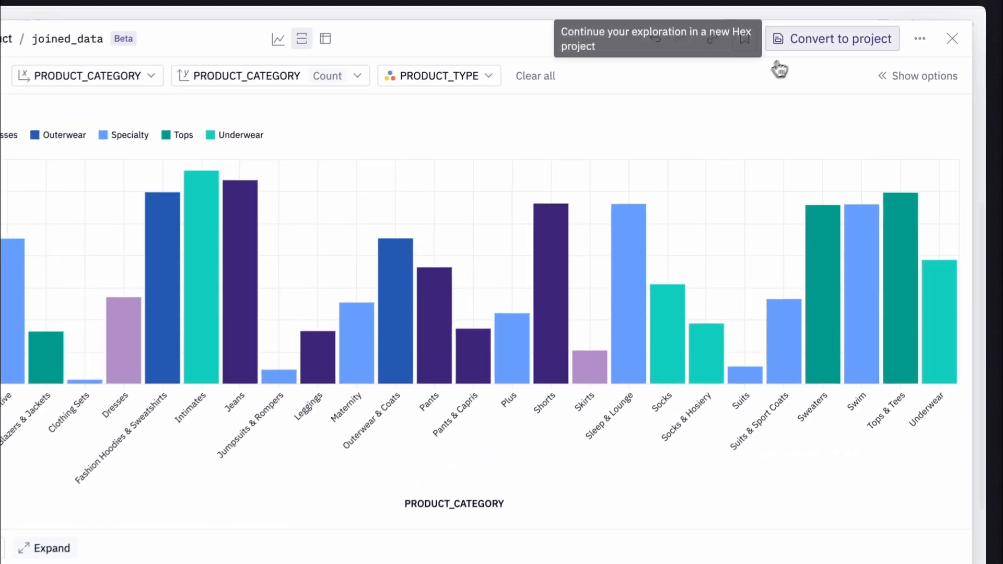
left_click(815, 41)
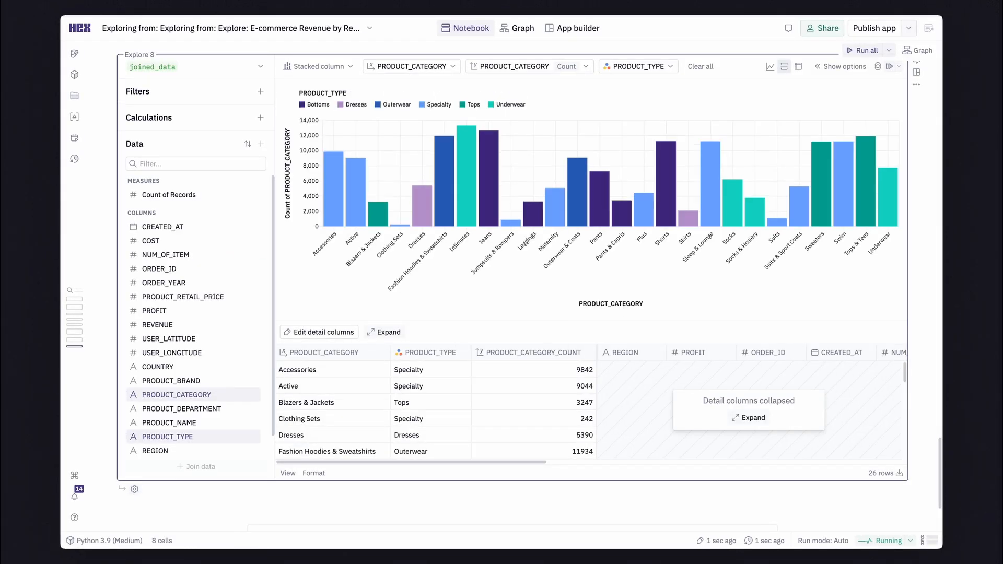
Return the Explore cell's result as a dataframe and query that dataframe in a new SQL cell.
left_click(135, 489)
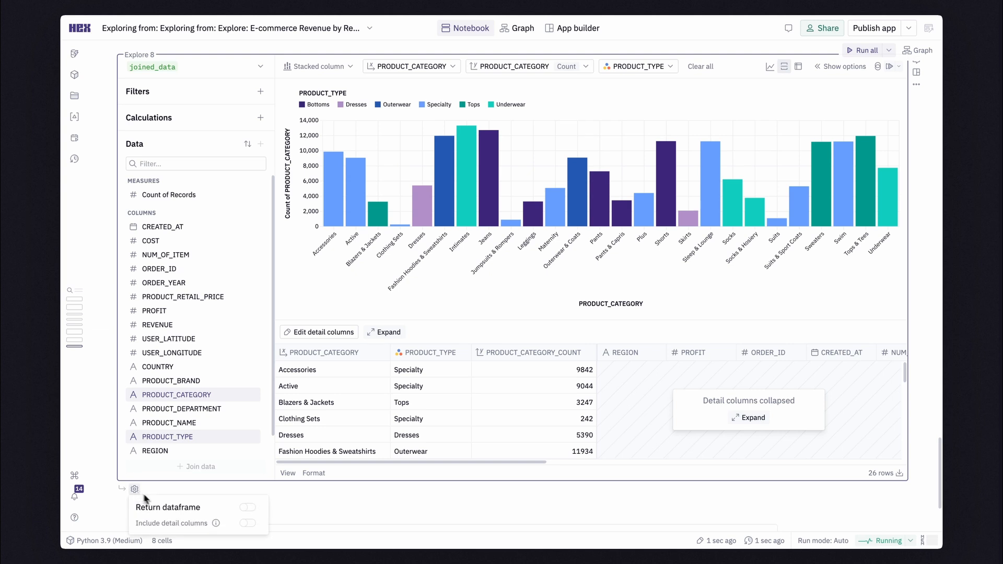
left_click(248, 508)
left_click(277, 504)
mouse_move(170, 490)
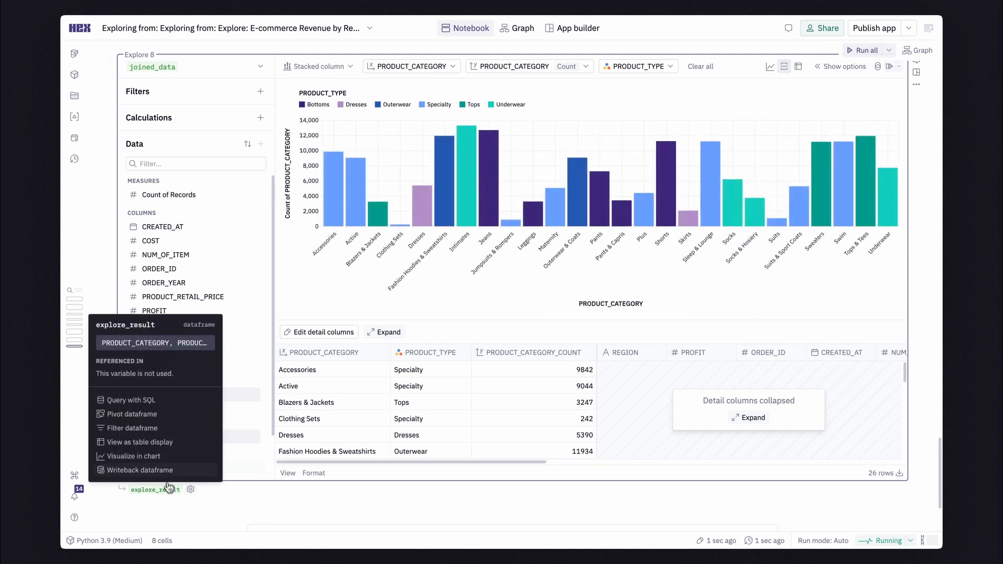
left_click(149, 401)
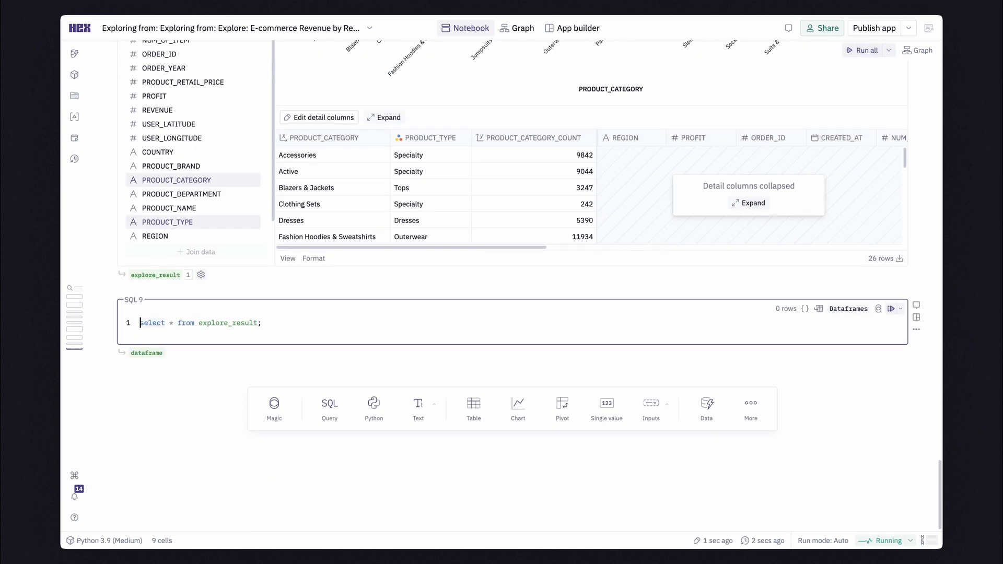